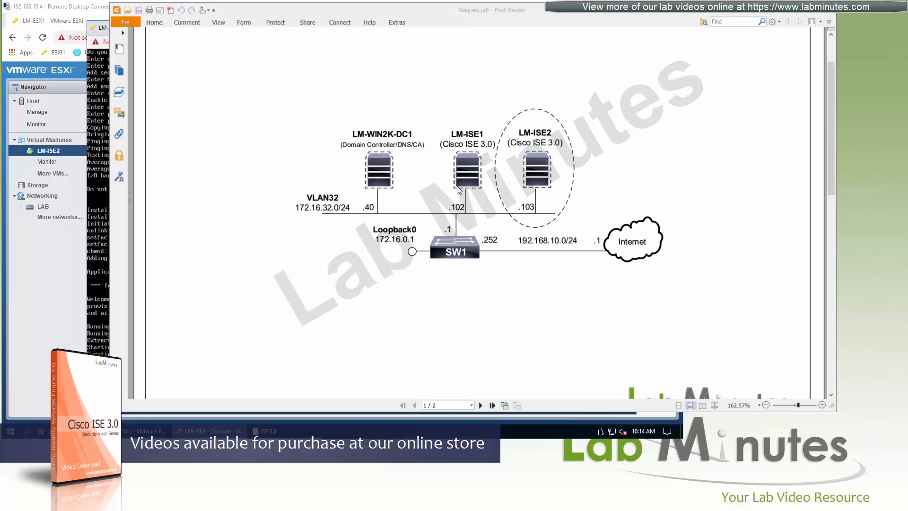
Bring the Remote Desktop session with the LM-ISE2 console in front of the lab diagram.
left_click(84, 9)
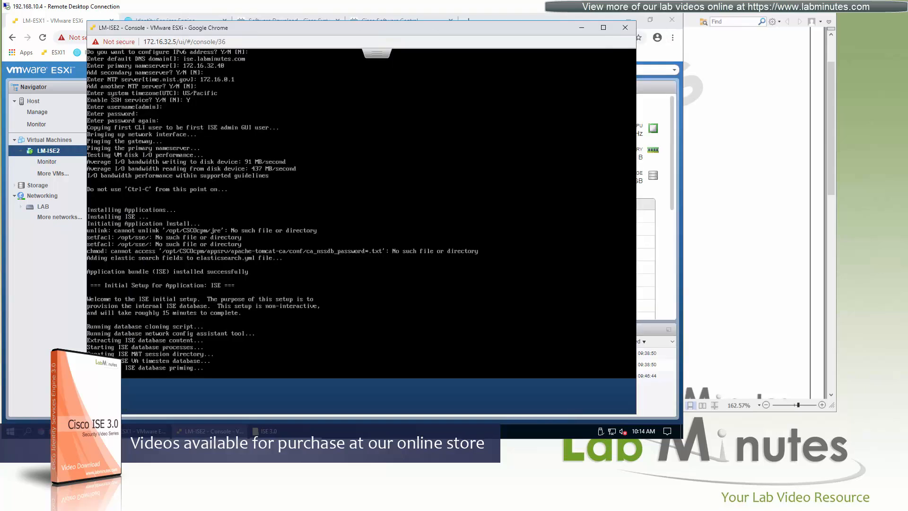
Switch the ESXi browser to Smart Software Licensing in Cisco Software Central and list the virtual accounts.
left_click(166, 418)
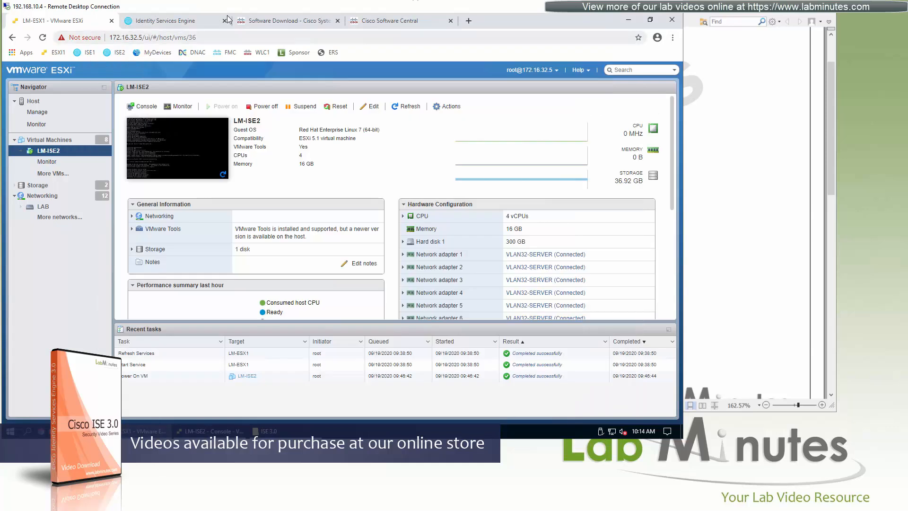
left_click(289, 21)
left_click(386, 21)
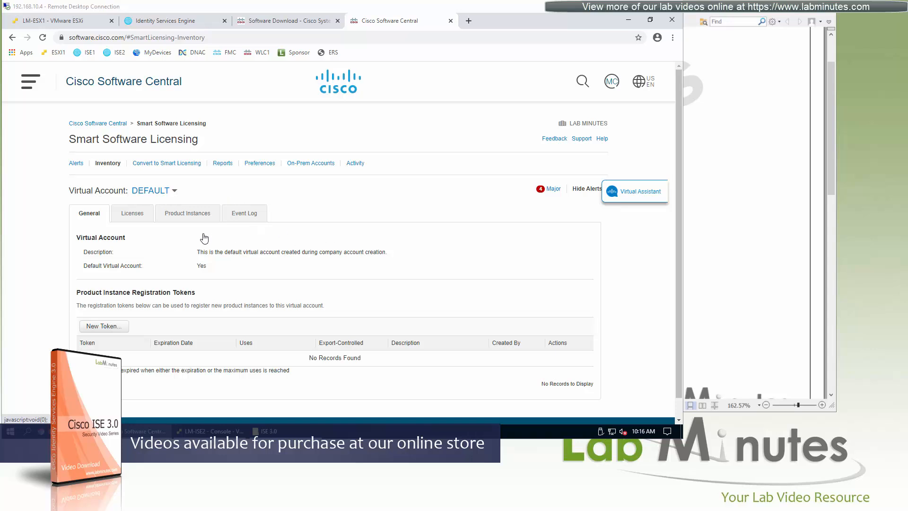
left_click(175, 192)
Keep the DEFAULT virtual account and start a new registration token described 'ISE'.
left_click(285, 240)
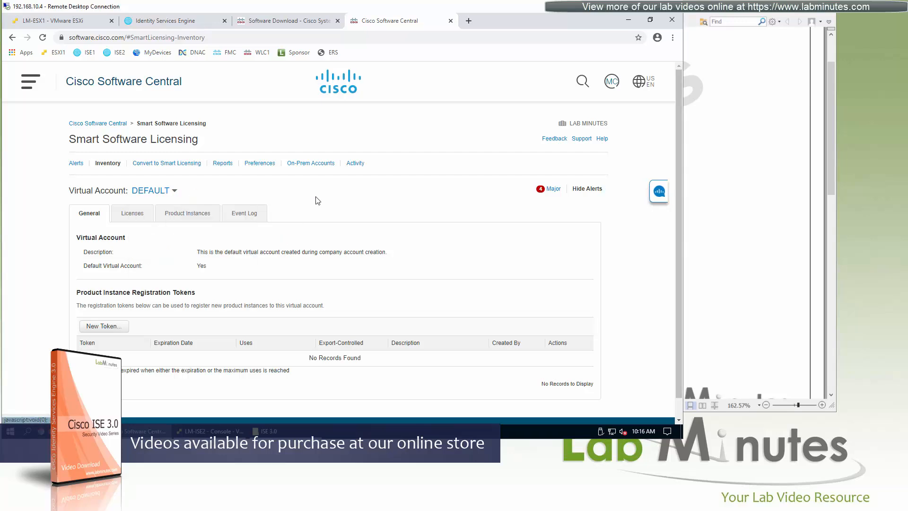
left_click(174, 191)
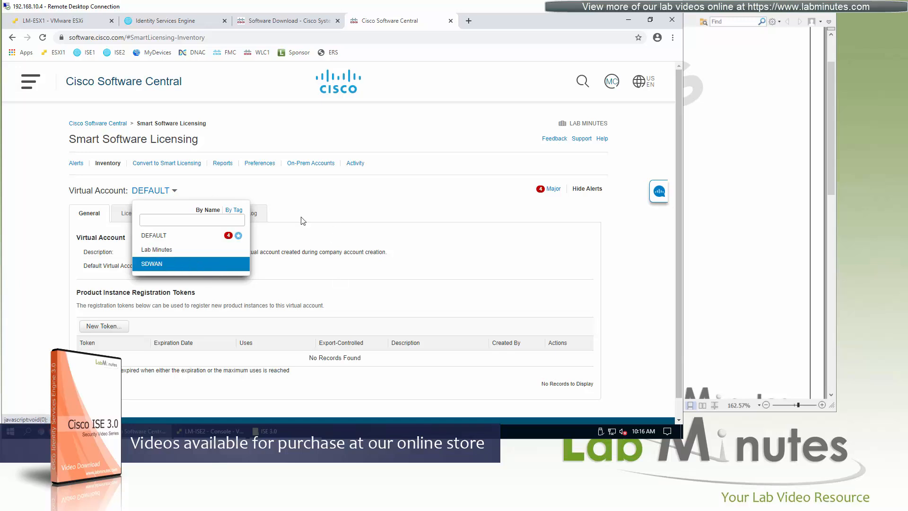
left_click(362, 200)
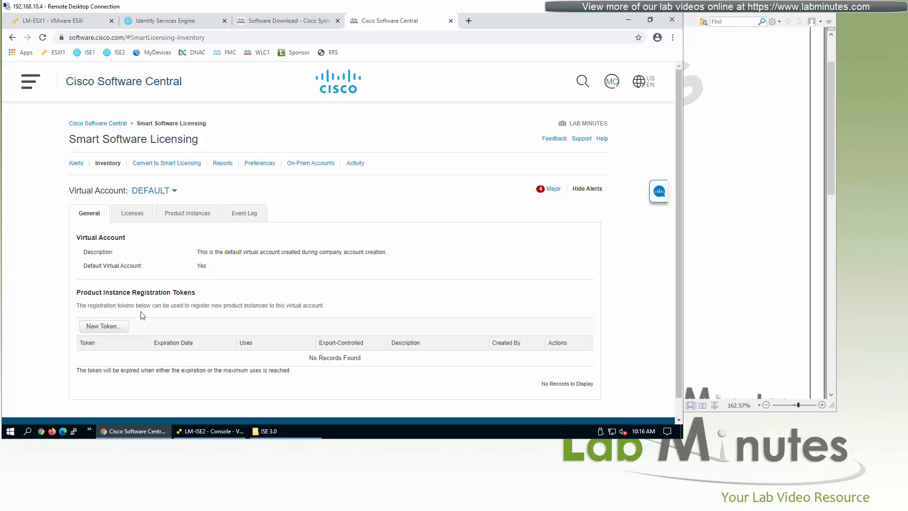
left_click(108, 327)
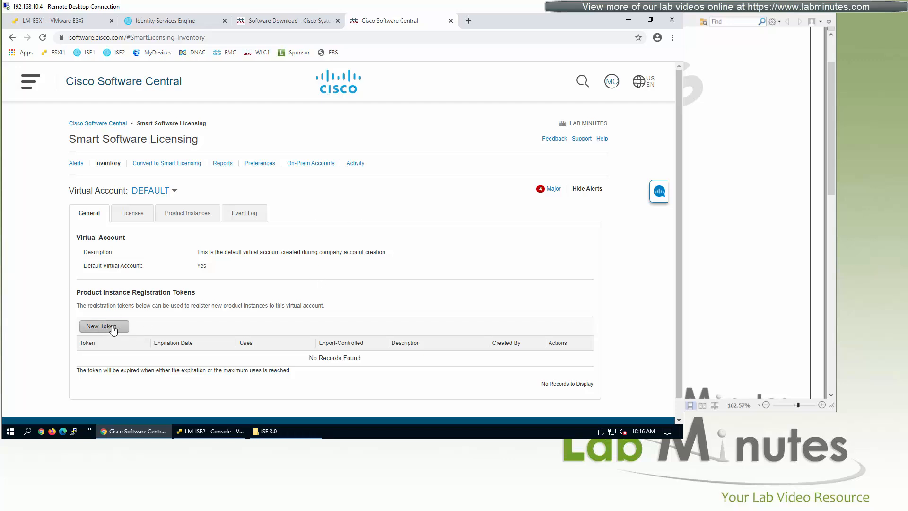
left_click(409, 225)
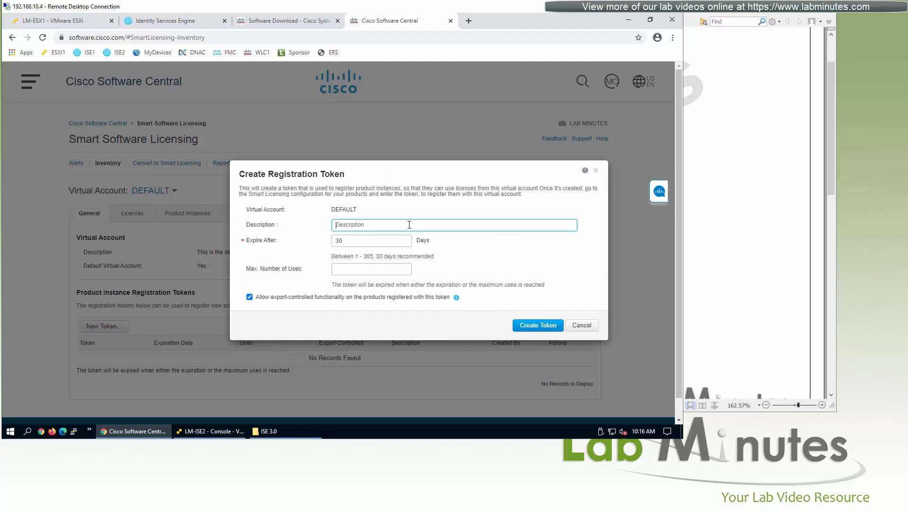
type("ISE")
Create the token with the 30-day expiry and copy its full token text.
double_click(337, 240)
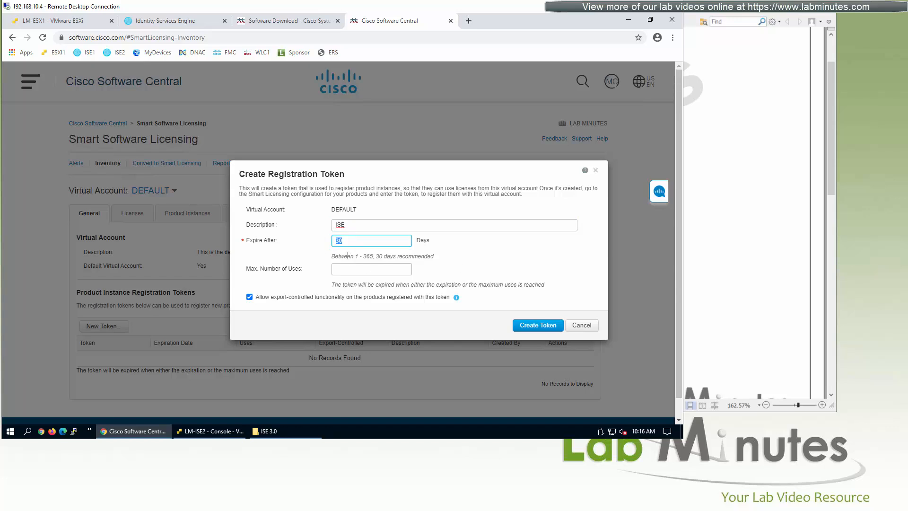
left_click(378, 270)
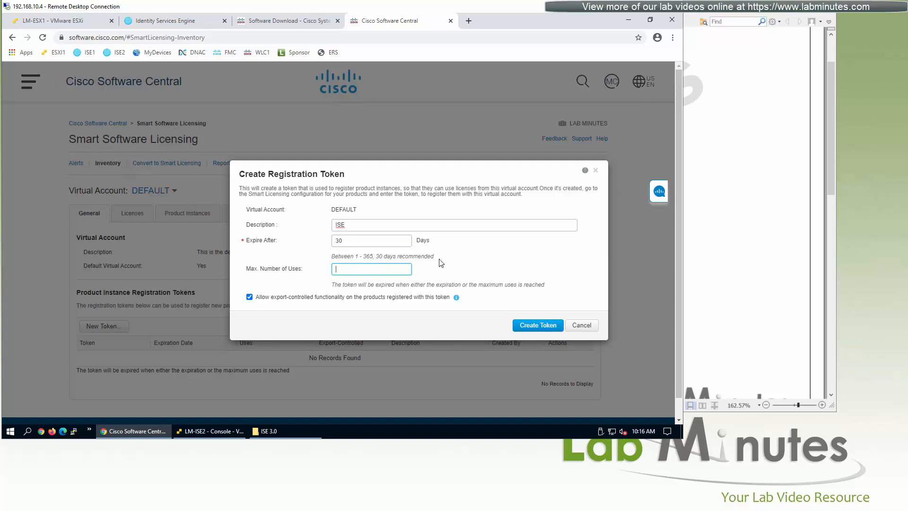
left_click(538, 325)
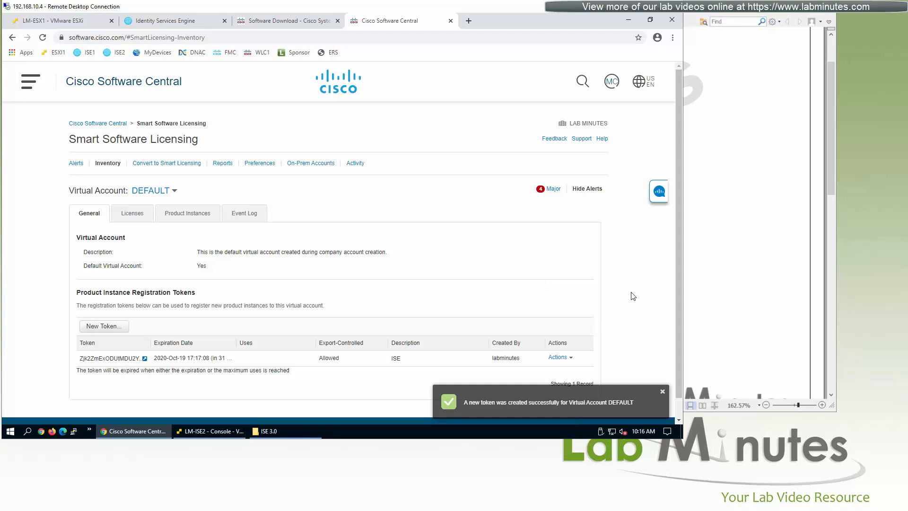
left_click(145, 358)
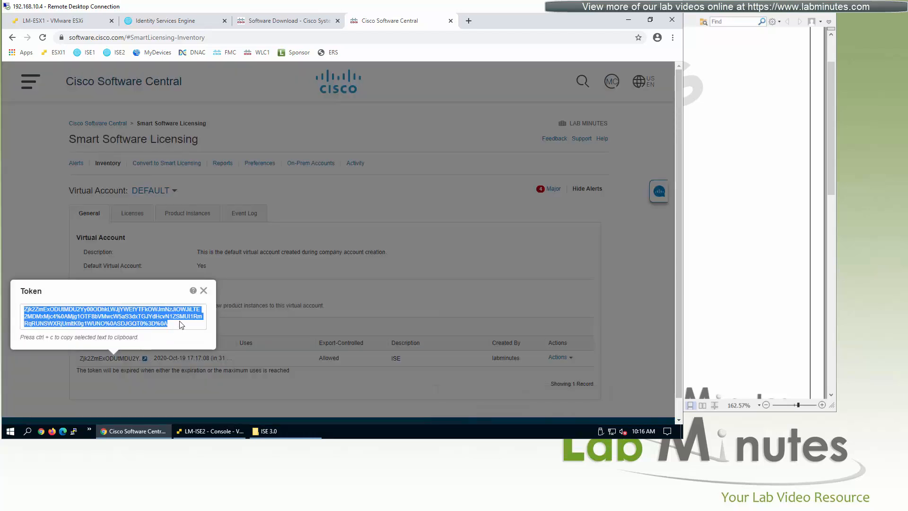
left_click(203, 290)
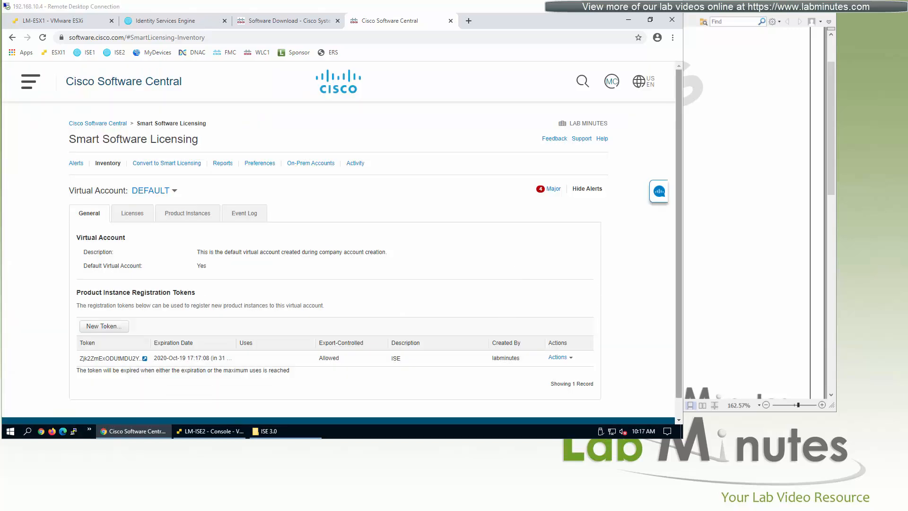
Log in to the ISE1 admin portal as admin with the account password.
left_click(188, 20)
key("Tab")
left_click(310, 236)
type("n")
key("Tab")
type("••••••••••")
key("Return")
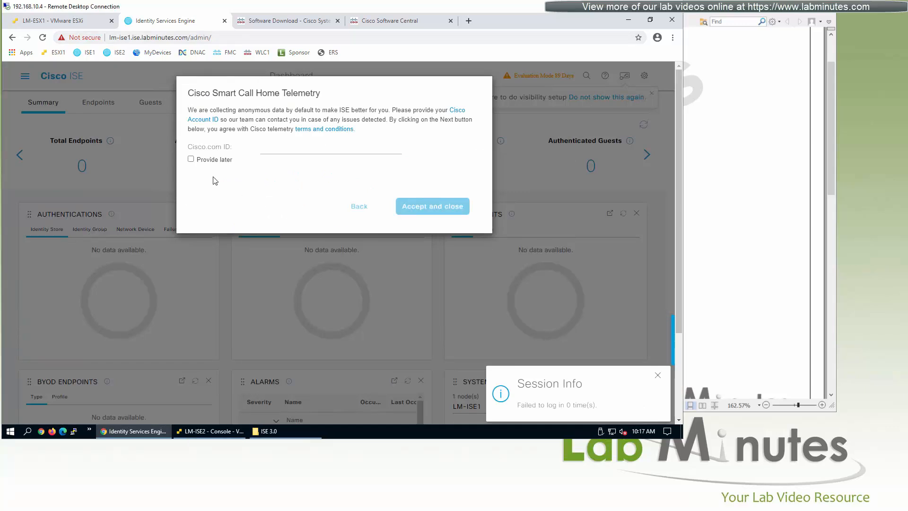
Defer the telemetry Cisco.com ID with Provide later and accept the prompt.
left_click(199, 161)
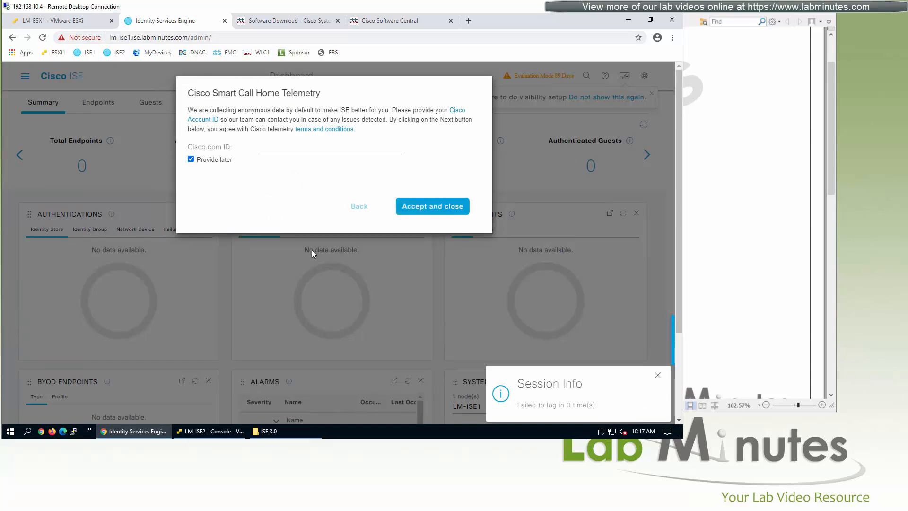
left_click(409, 212)
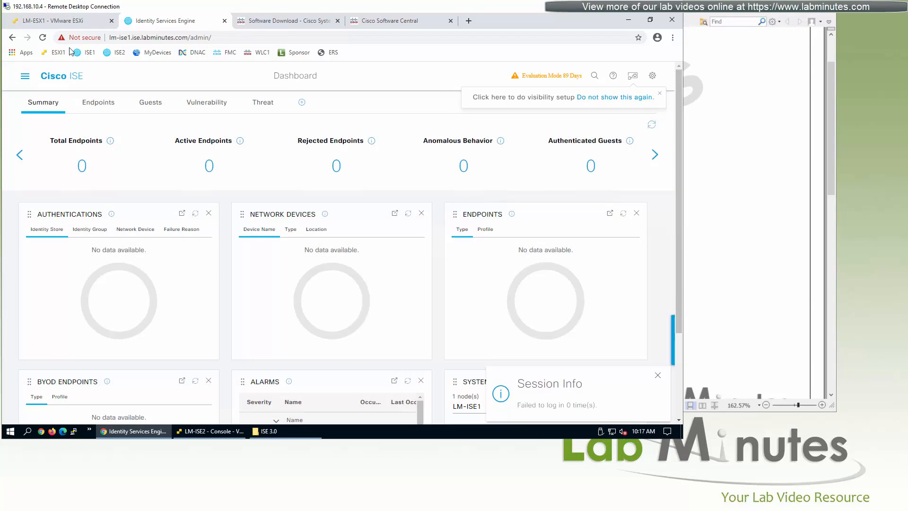
left_click(26, 77)
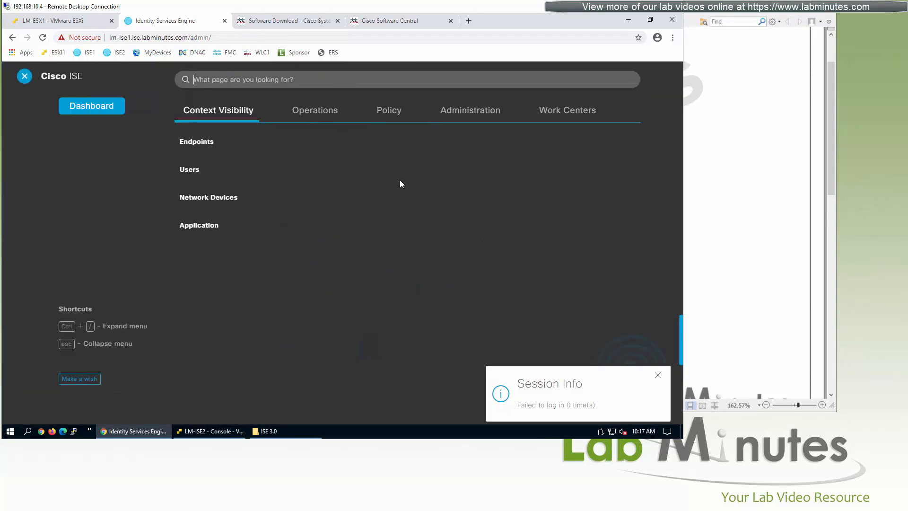
Go to Administration > System > Licensing, dismissing the pop-up notifications.
left_click(25, 76)
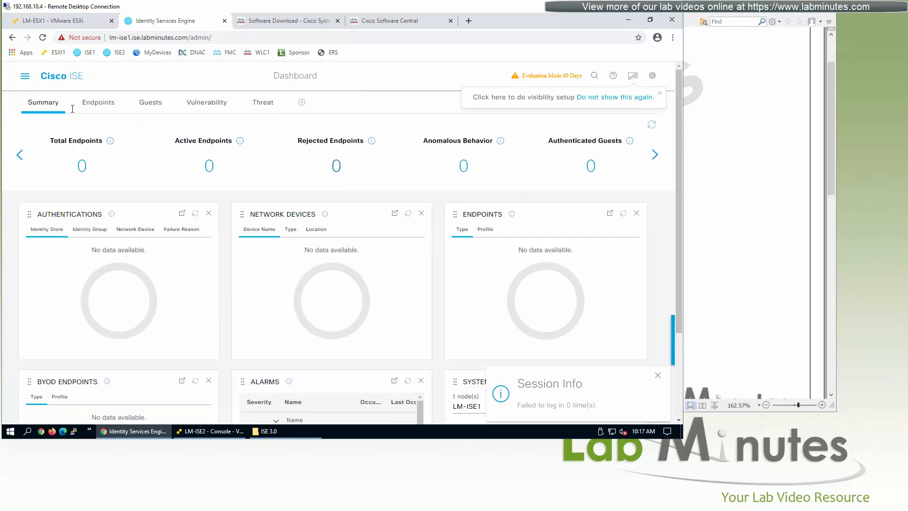
left_click(26, 77)
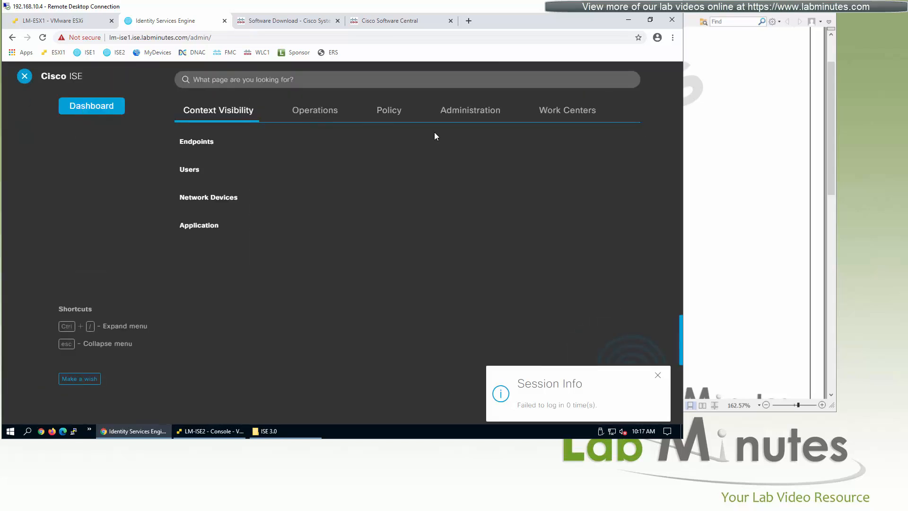
left_click(657, 375)
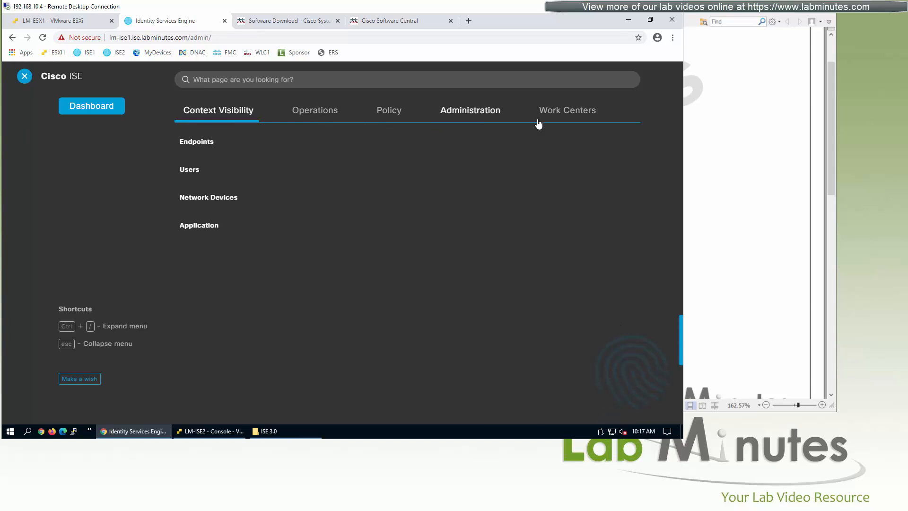
left_click(461, 113)
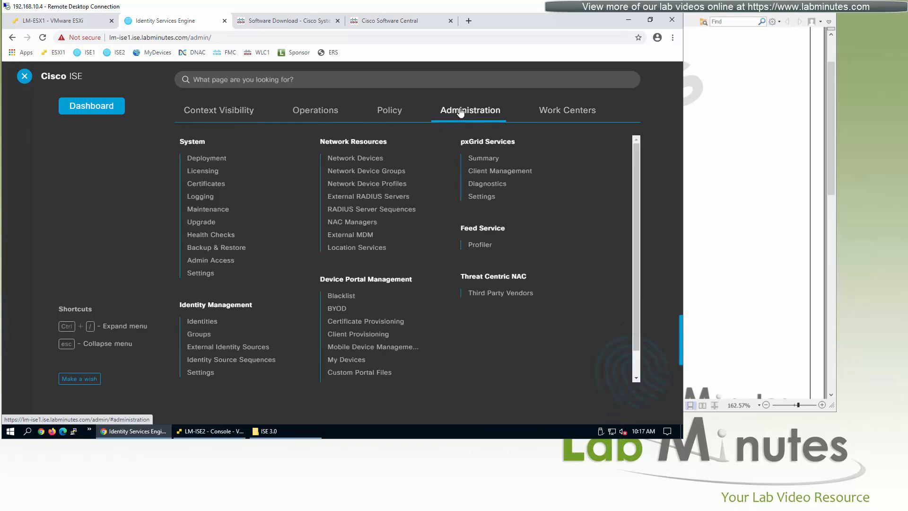
left_click(208, 176)
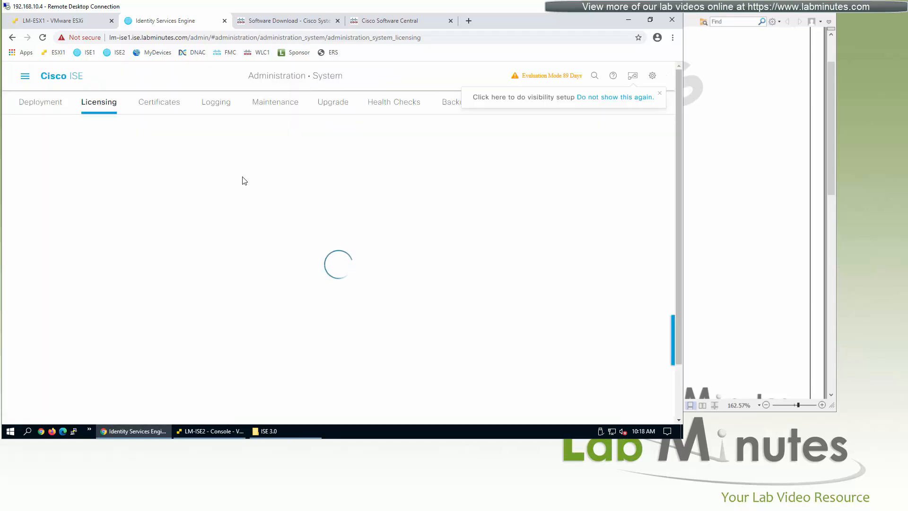
left_click(660, 97)
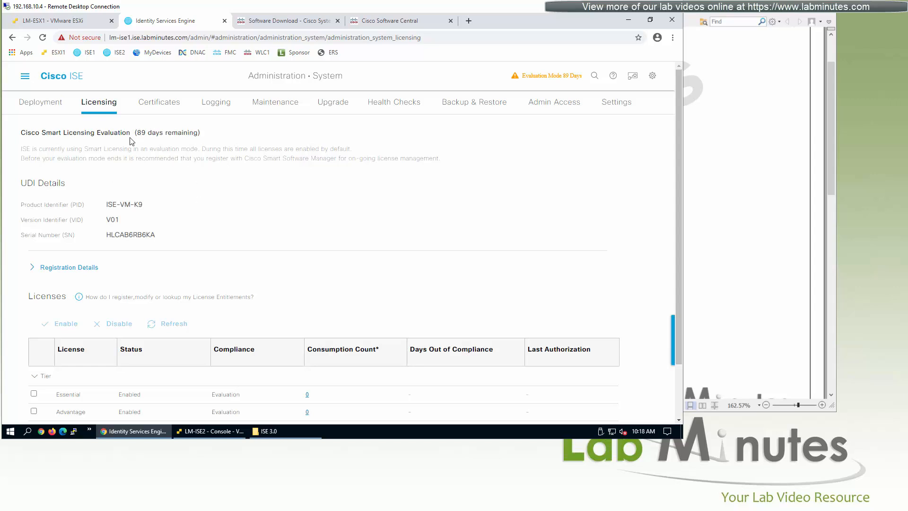
Highlight the Smart Licensing Evaluation status and scroll through the evaluation and UDI details.
left_click_drag(130, 138, 122, 150)
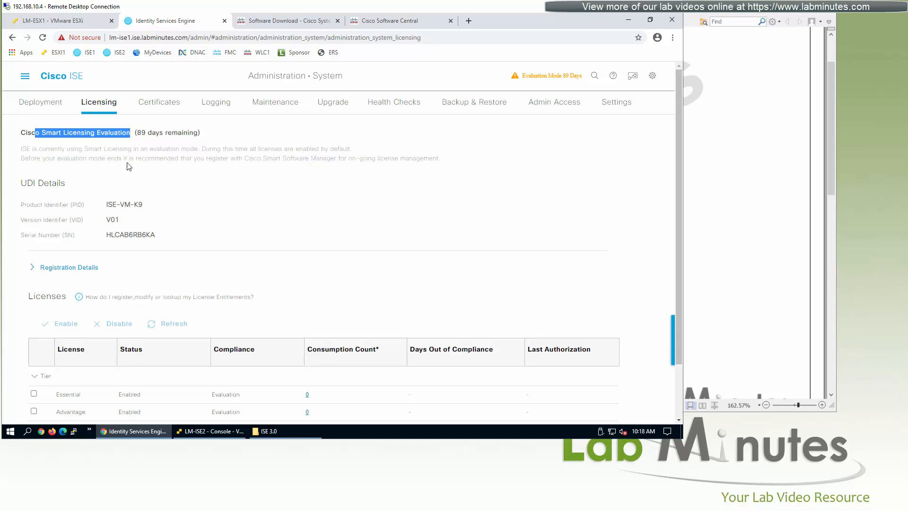
left_click_drag(30, 184, 229, 186)
scroll(214, 188, "down", 1)
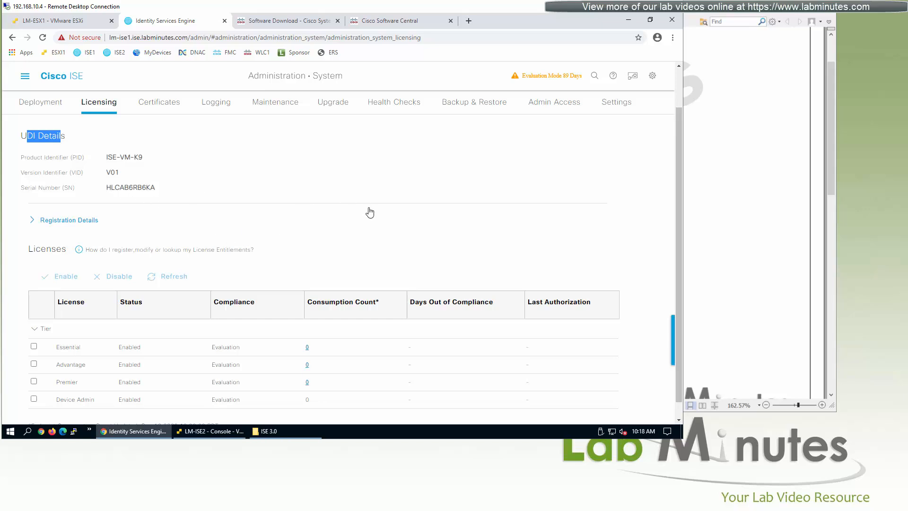
scroll(370, 212, "down", 1)
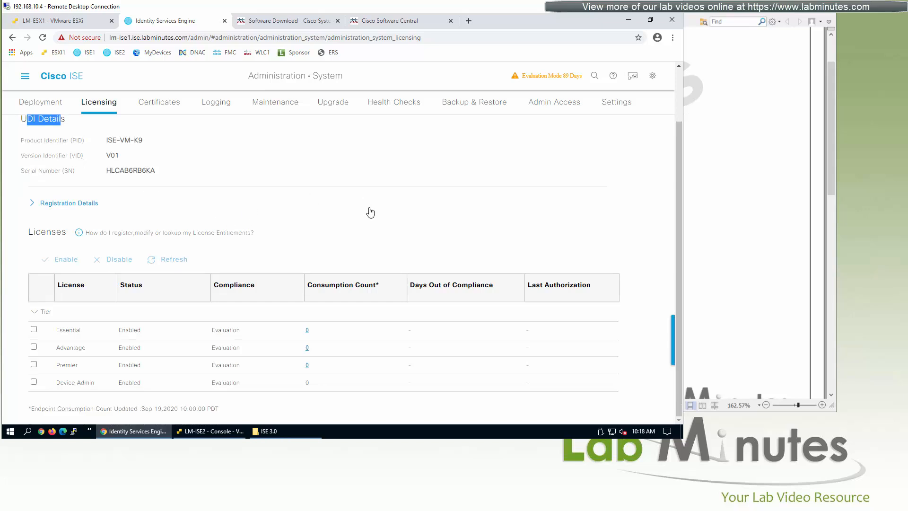
Paste the copied registration token into the Registration Details form.
left_click(91, 205)
left_click(126, 241)
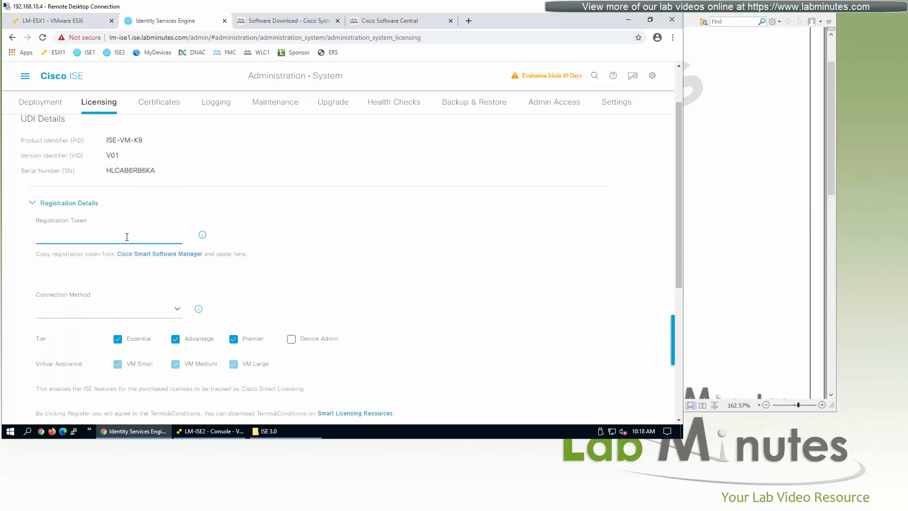
key("ctrl+v")
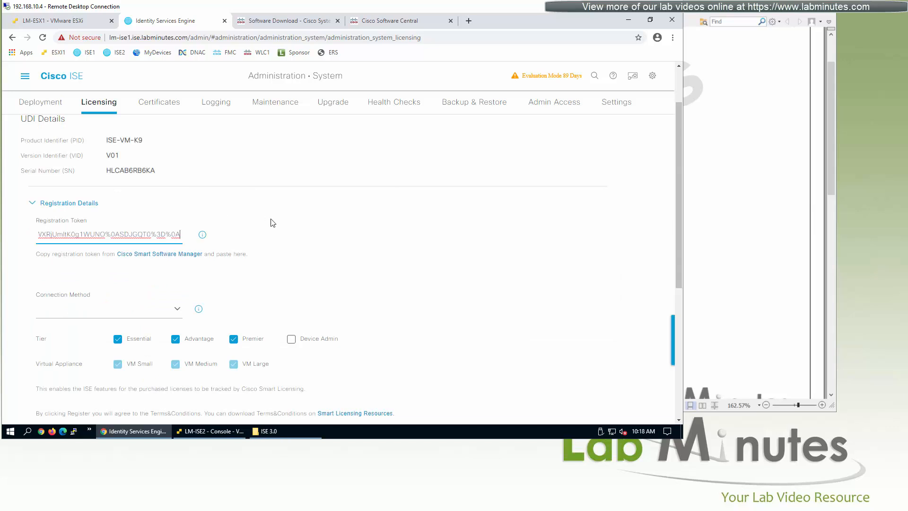
left_click(202, 234)
left_click(354, 181)
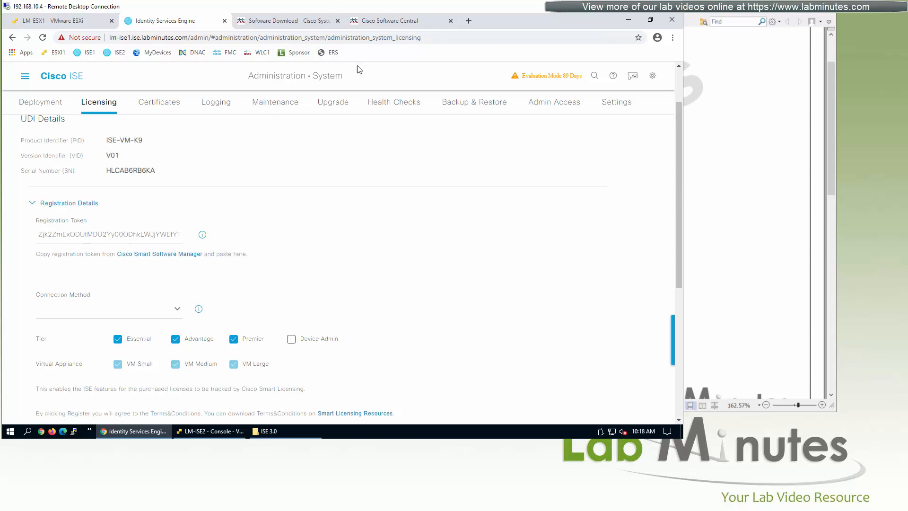
Set the connection method to Direct Https and add the Device Admin tier.
left_click(176, 313)
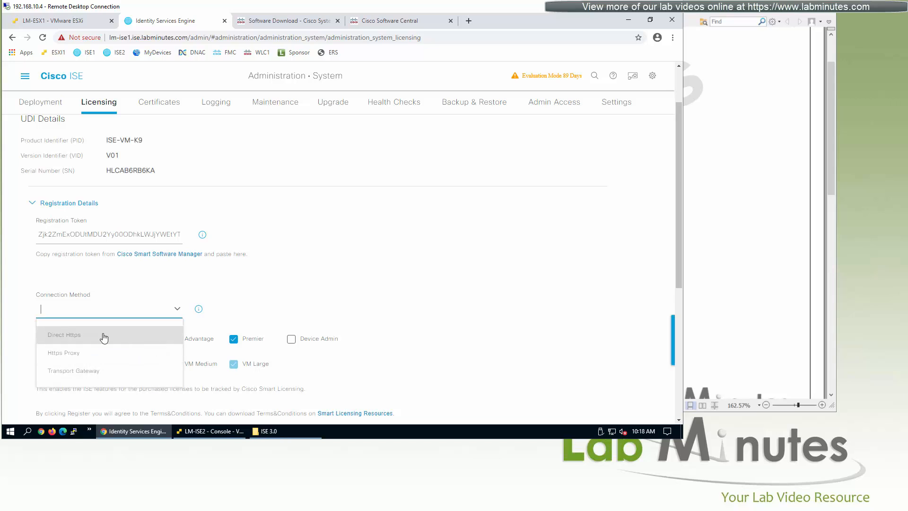
left_click(104, 337)
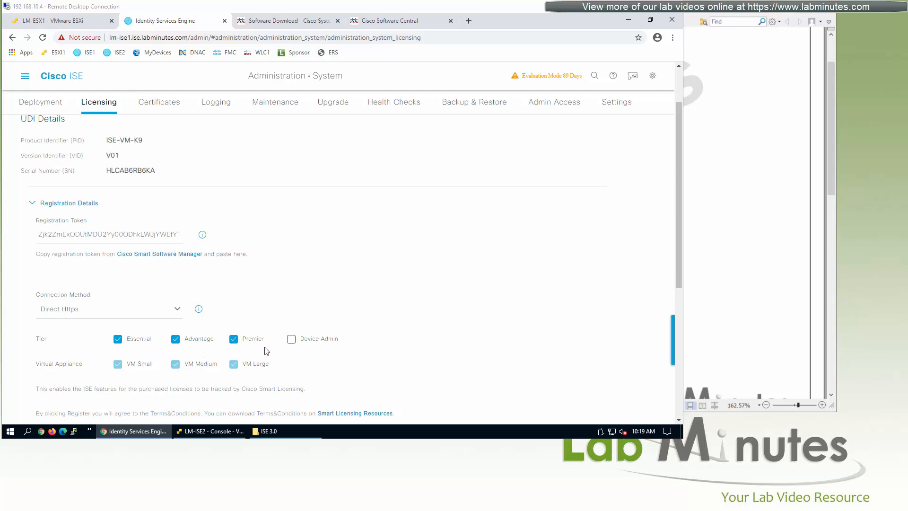
left_click(292, 342)
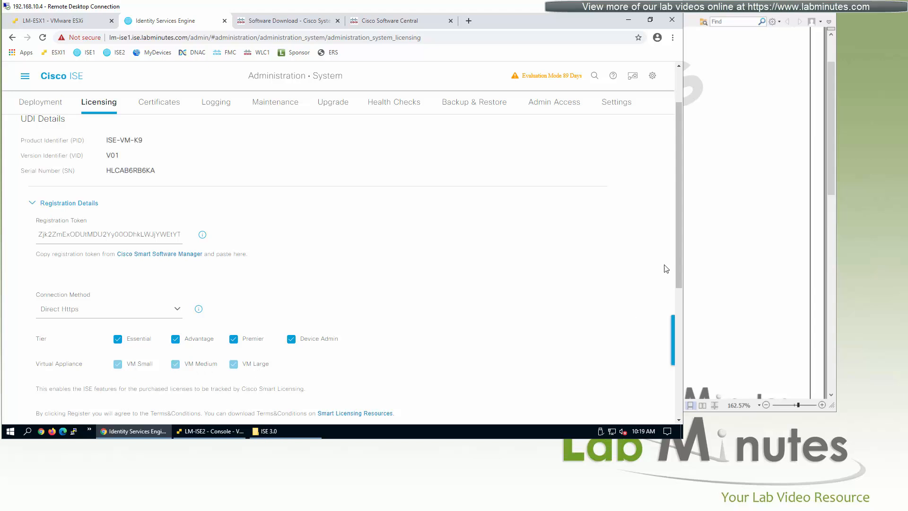
left_click_drag(678, 255, 679, 334)
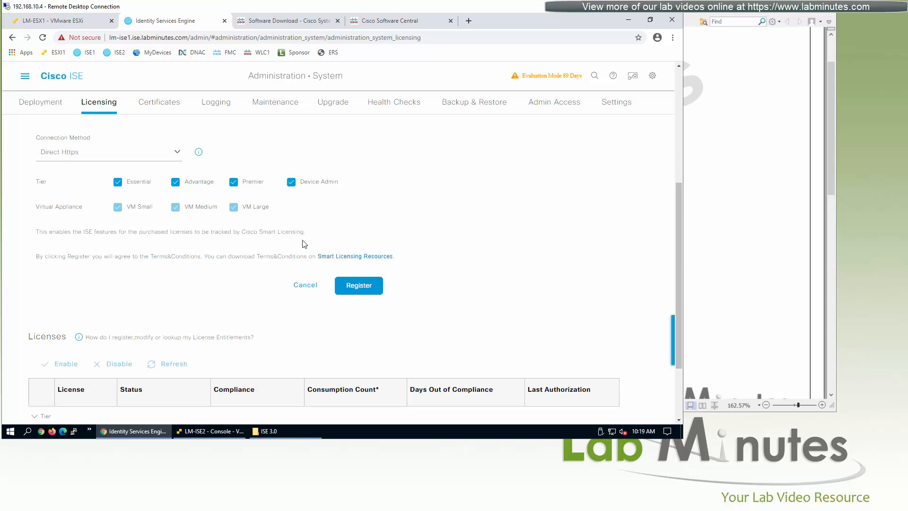
Register ISE1 for Smart Licensing, confirm Yes, then return to Cisco Software Central.
left_click(373, 293)
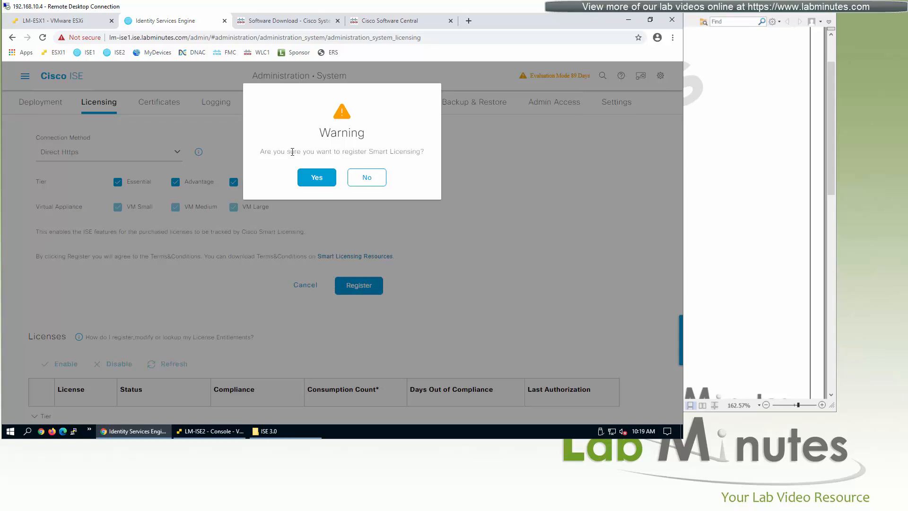
left_click(317, 177)
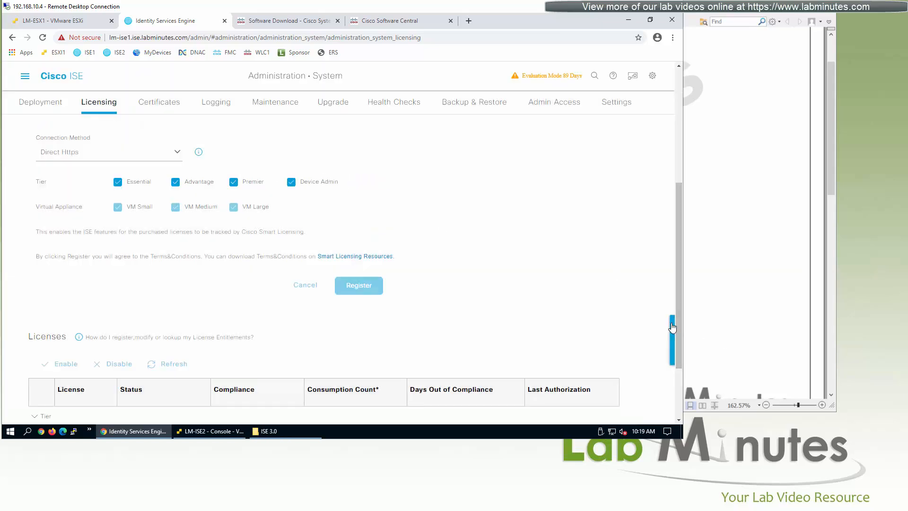
scroll(675, 265, "up", 3)
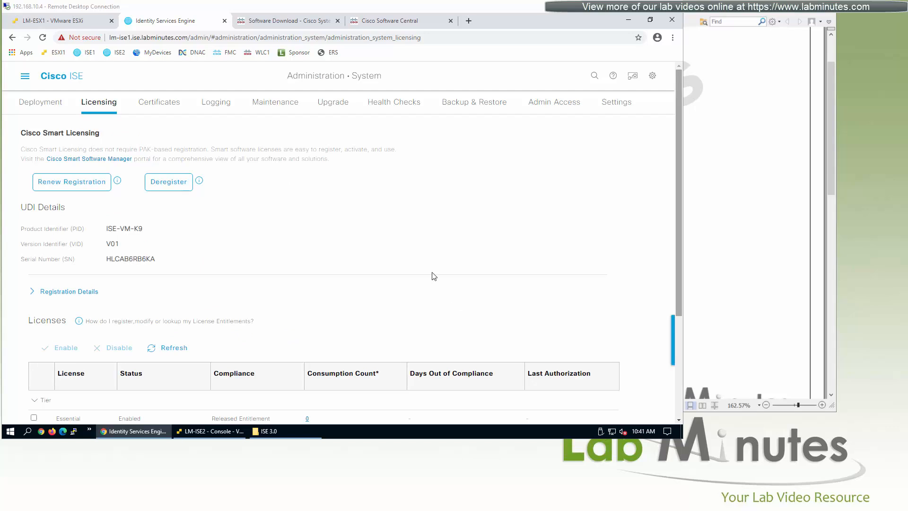
left_click(400, 21)
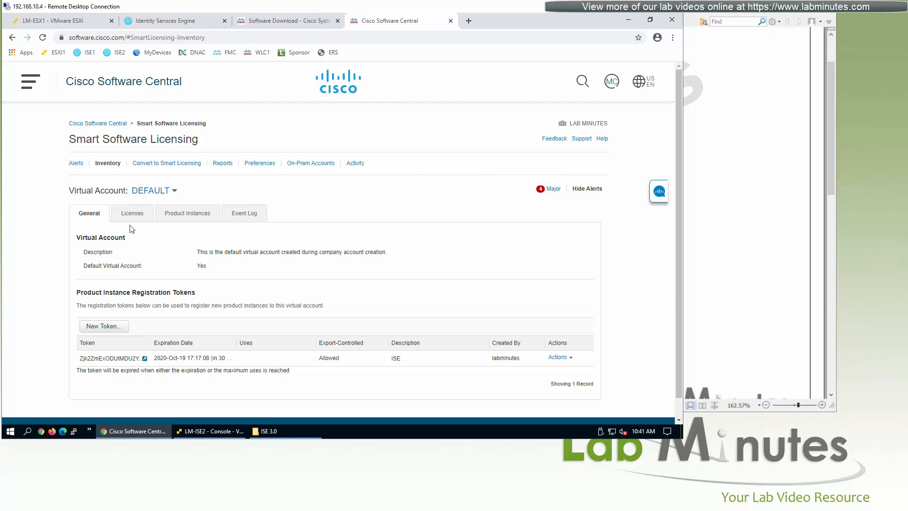
Confirm LM-ISE1 is listed under Product Instances, then go back to the ISE Licensing page.
left_click(194, 215)
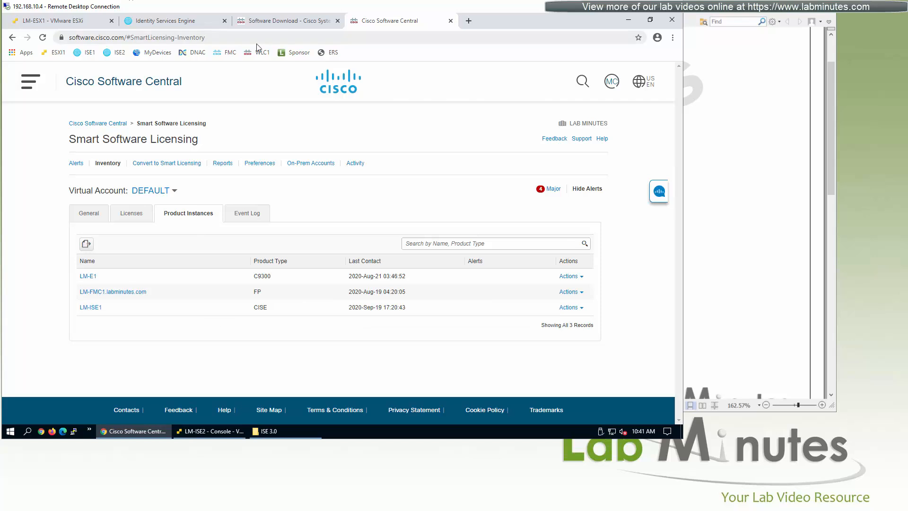
left_click(164, 21)
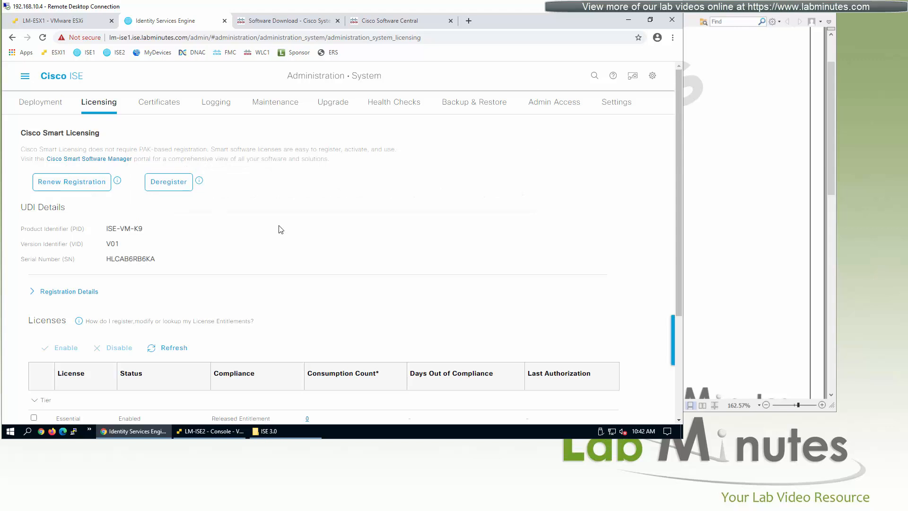
Review the Enabled licenses table, then bring up the LM-ISE2 console at its login prompt.
scroll(378, 248, "down", 3)
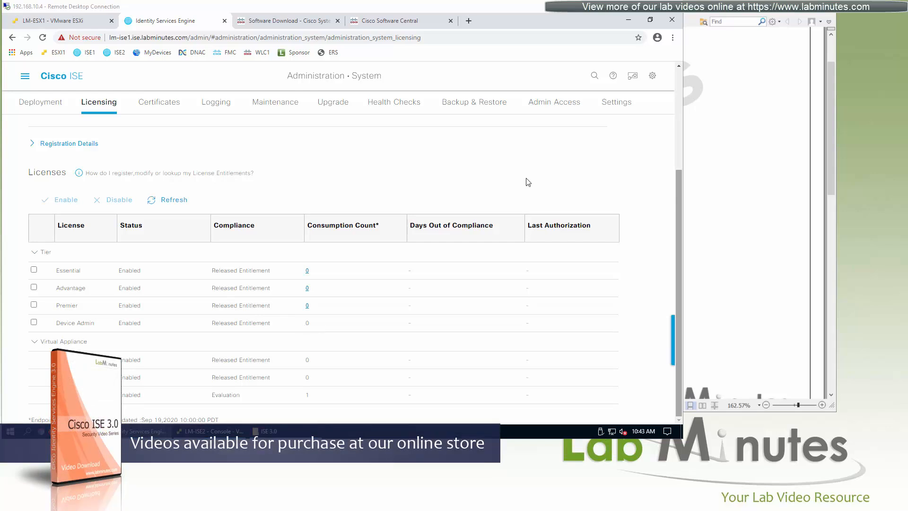
left_click(205, 434)
key("Return")
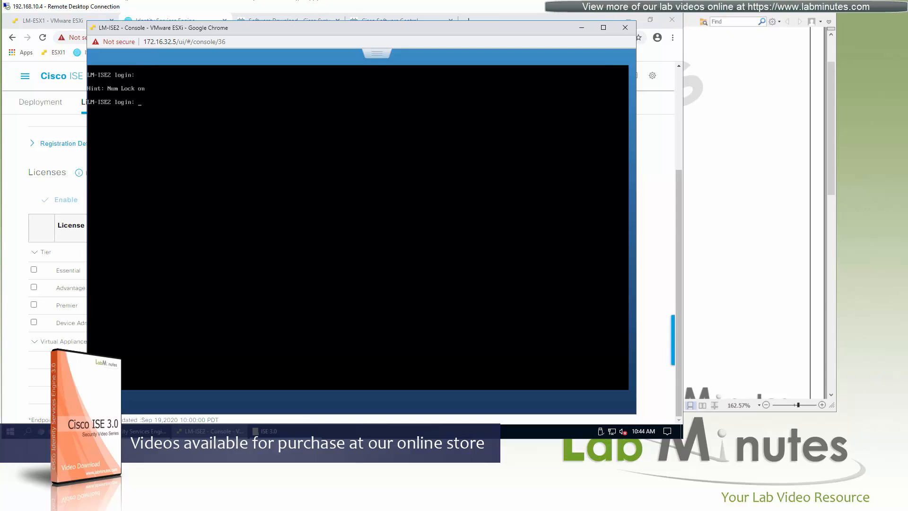
Connect by SSH to LM-ISE2 (172.16.32.103) from the saved PuTTY session, accepting the host key.
left_click(581, 28)
left_click(64, 431)
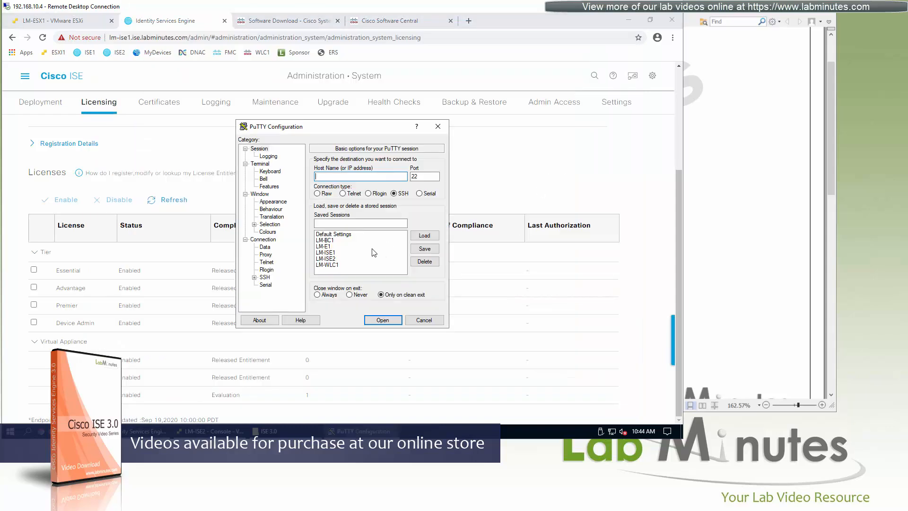
left_click(344, 259)
left_click(381, 320)
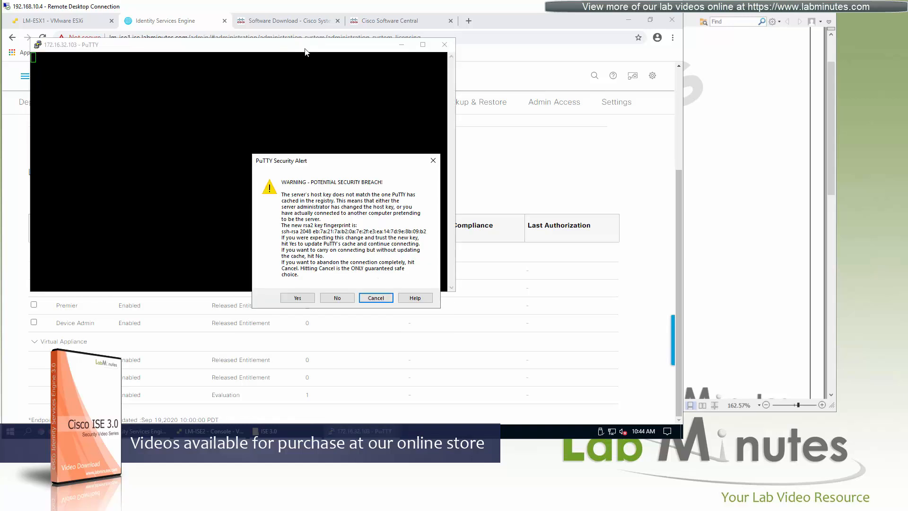
left_click(297, 297)
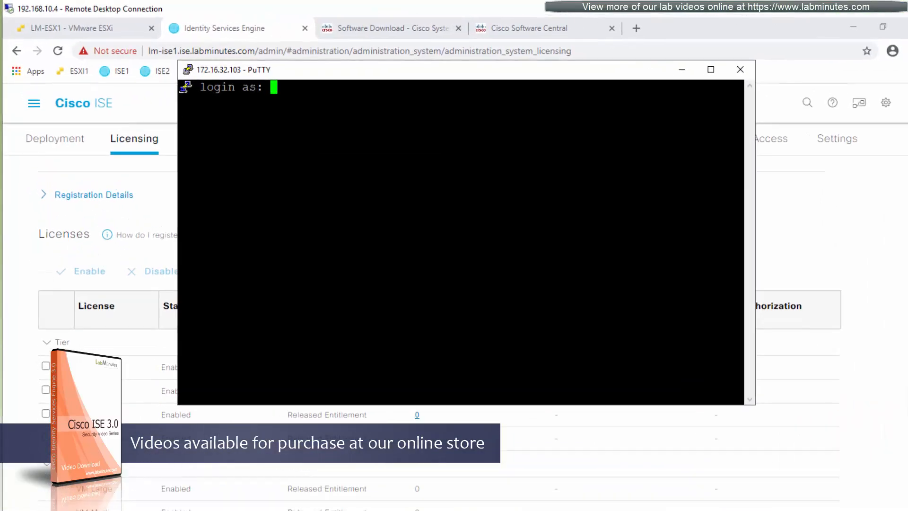
Log in to LM-ISE2 as admin.
type("admin")
key("Return")
key("Return")
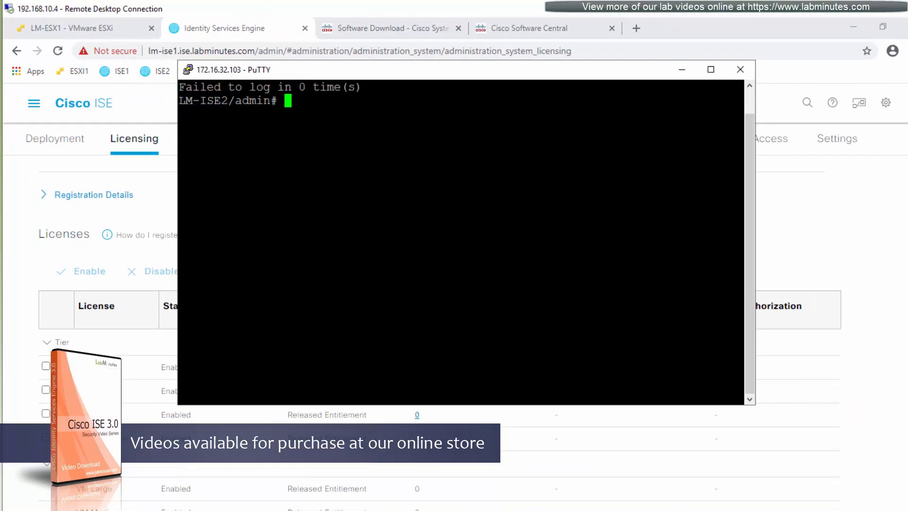
key("Return")
key("Return")
key("Return")
key("Return")
Run 'sh run' on ISE2 and highlight hostname LM-ISE2, domain ise.labminutes.com, IP 172.16.32.103, and GigabitEthernet 0.
type("sh run")
key("Return")
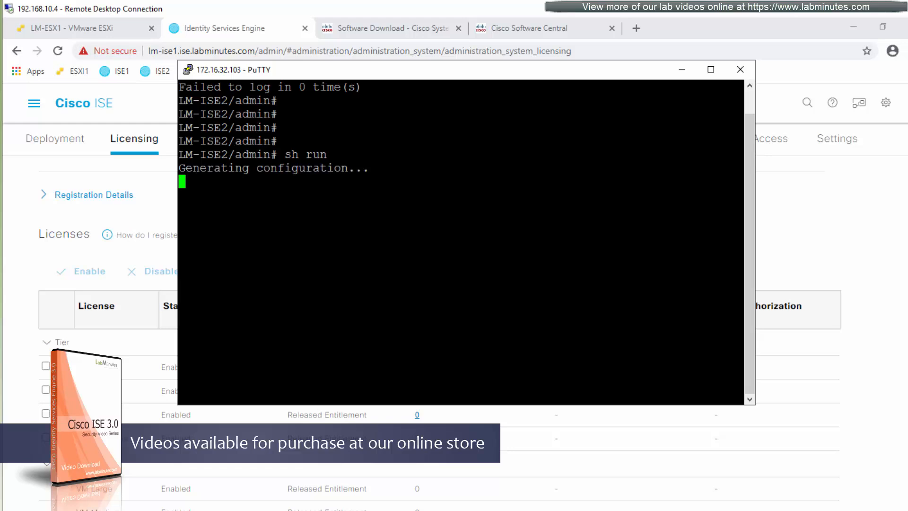
scroll(461, 242, "up", 5)
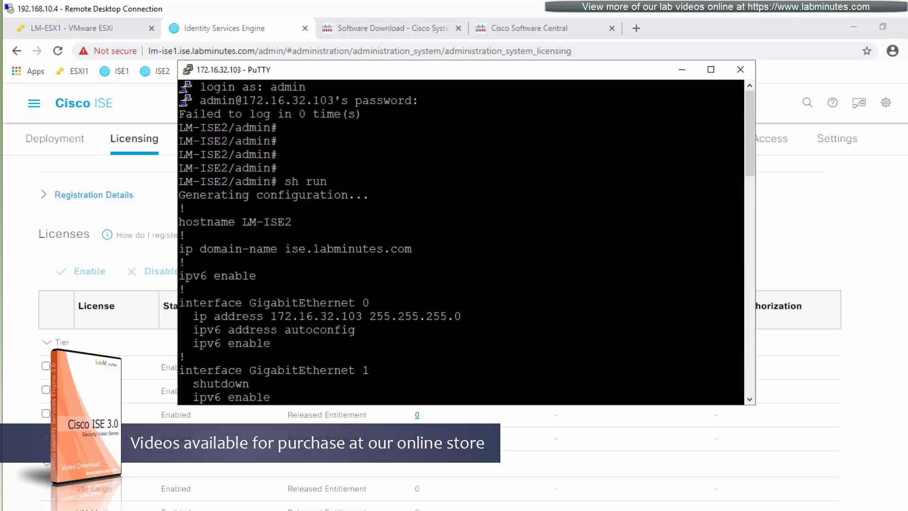
left_click_drag(206, 221, 367, 223)
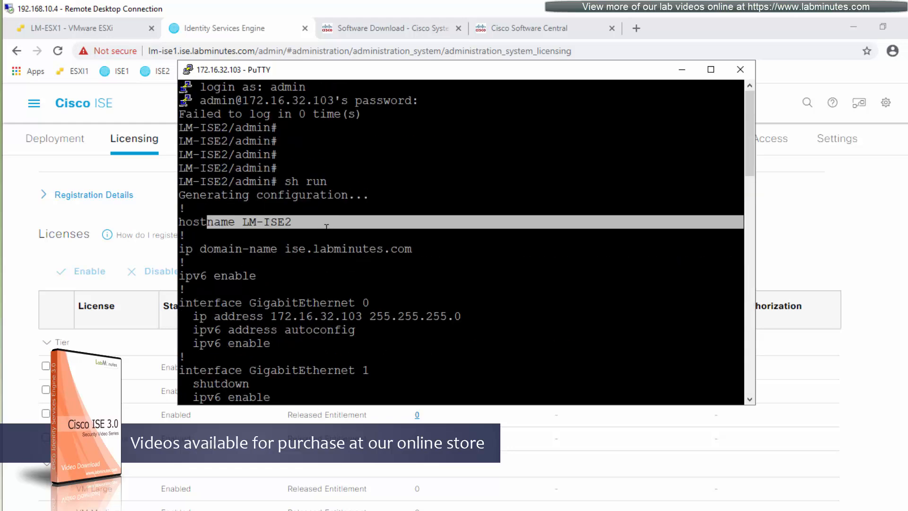
left_click_drag(221, 249, 390, 249)
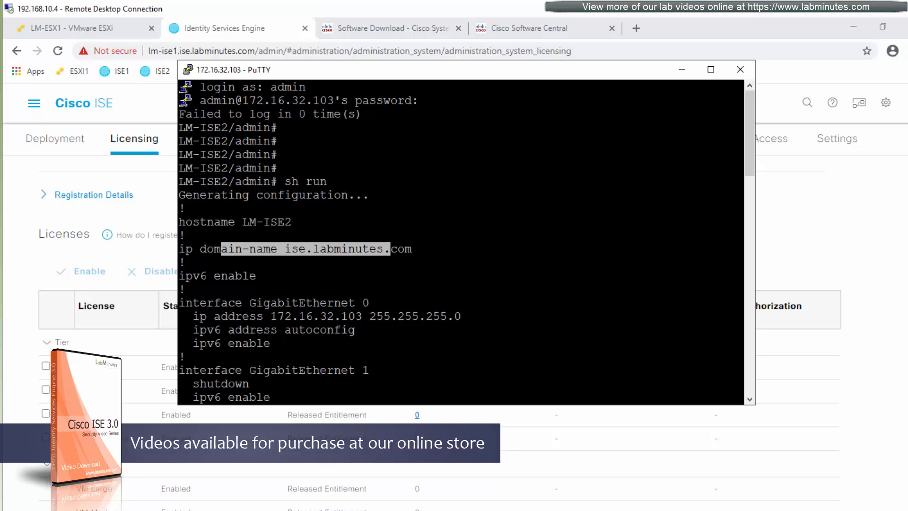
left_click_drag(751, 166, 754, 195)
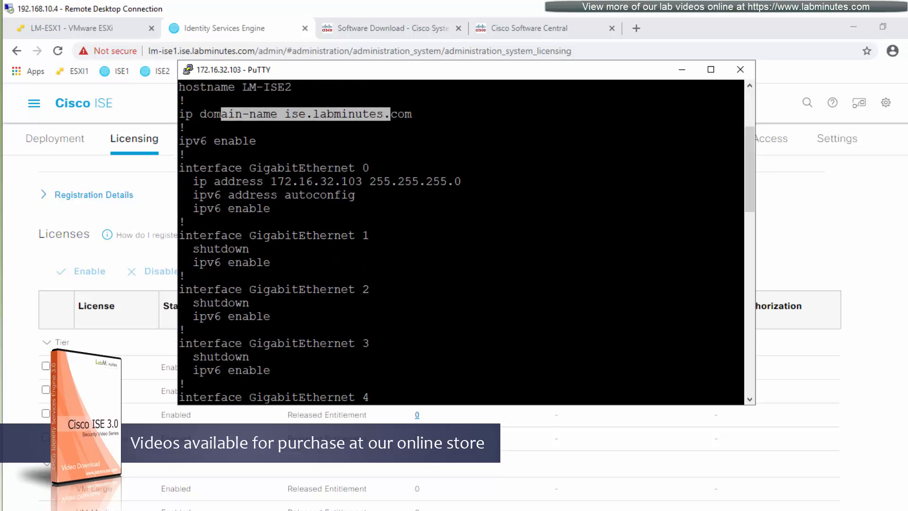
left_click_drag(264, 181, 362, 181)
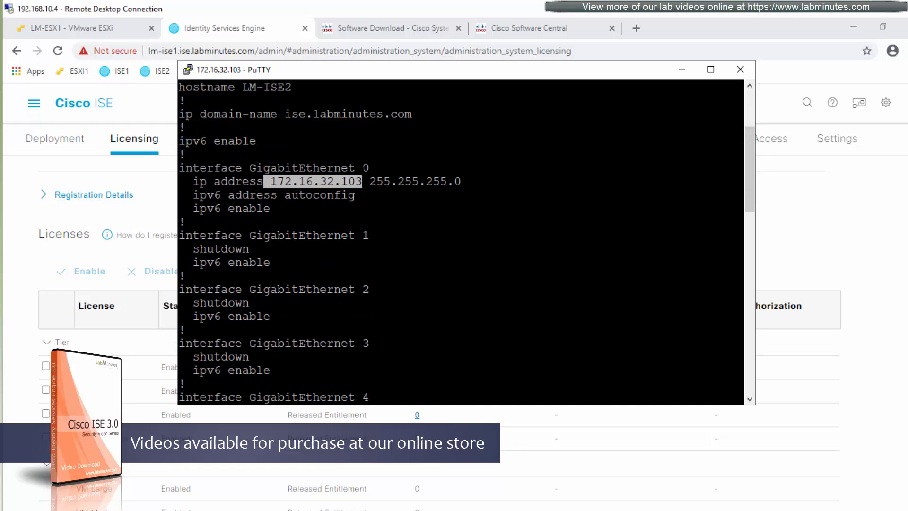
left_click_drag(369, 167, 199, 168)
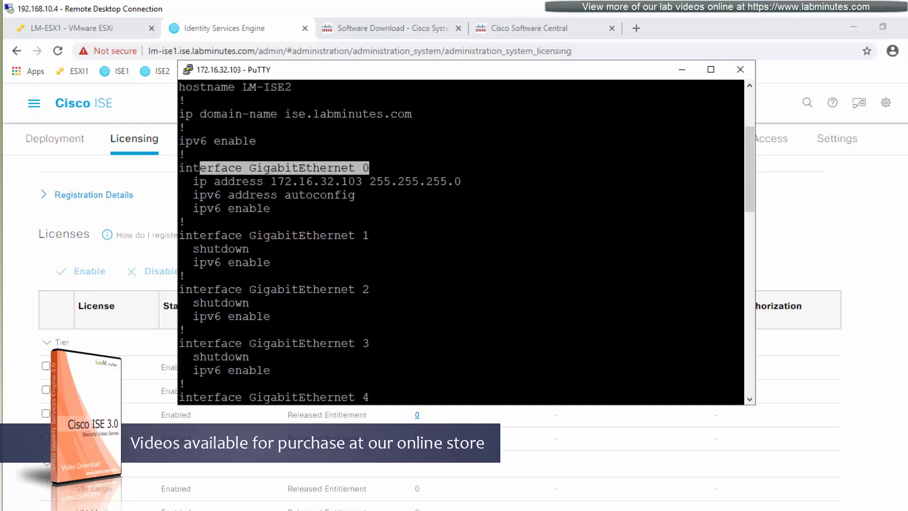
left_click_drag(747, 182, 747, 214)
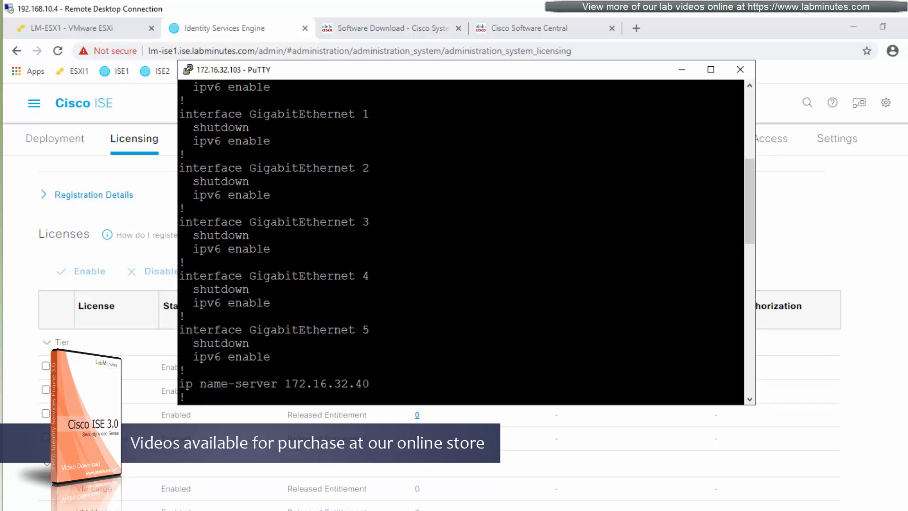
Highlight the name server and default gateway, scroll to the config's end, and add fresh prompts.
left_click_drag(185, 208, 747, 270)
left_click_drag(401, 208, 299, 208)
left_click_drag(335, 235, 402, 233)
left_click_drag(249, 276, 348, 276)
left_click_drag(747, 249, 748, 278)
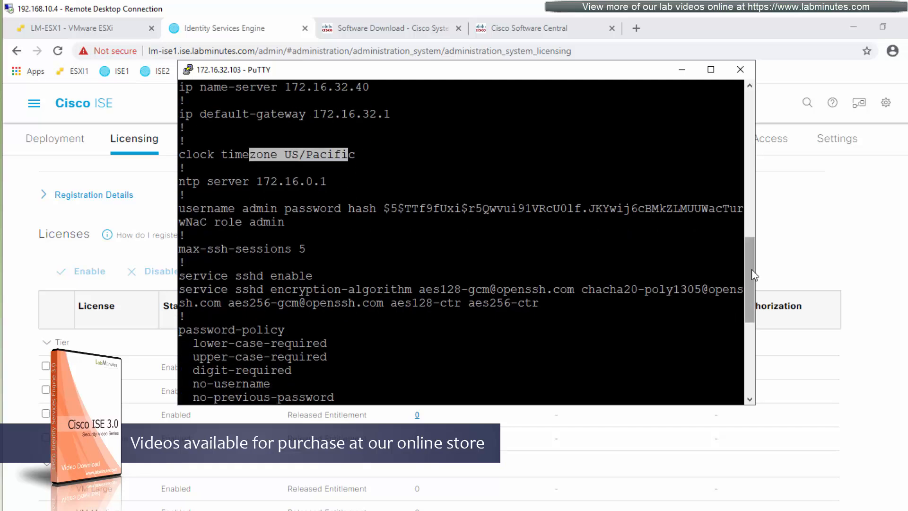
scroll(461, 241, "down", 2)
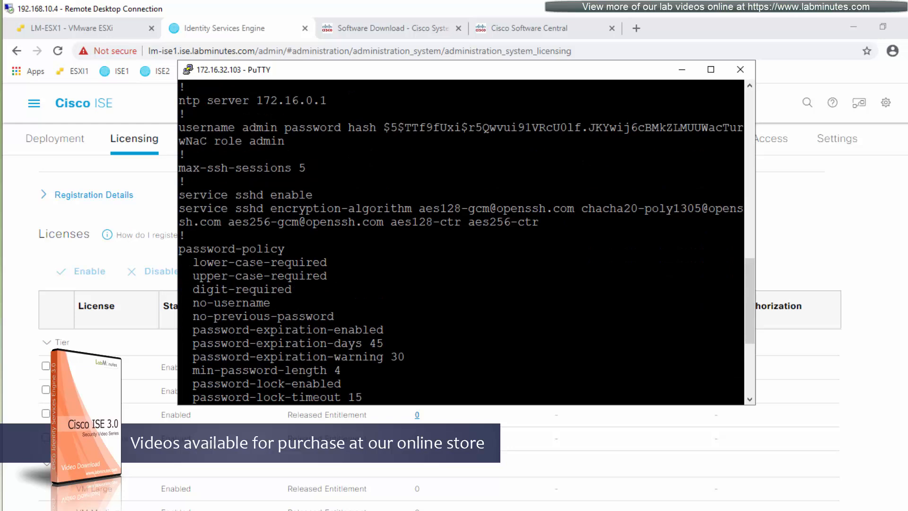
left_click_drag(750, 278, 751, 329)
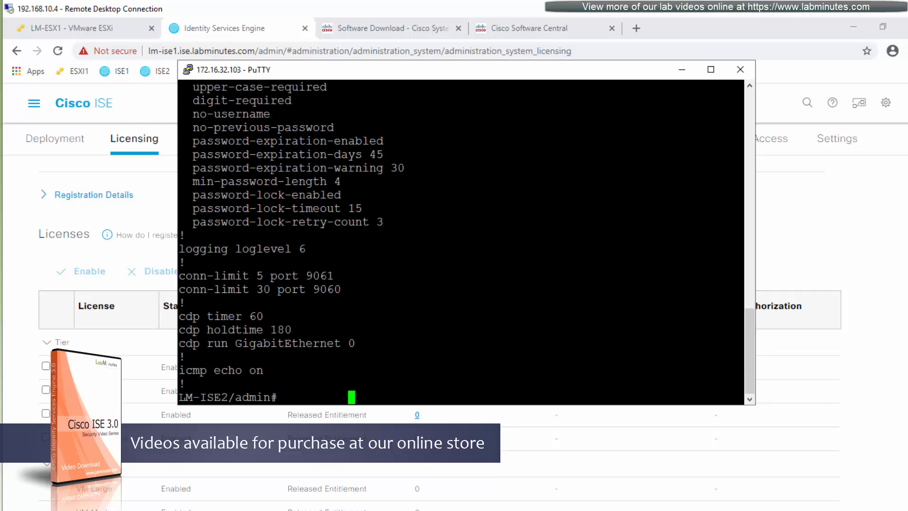
left_click_drag(491, 354, 606, 354)
key("Return")
key("Return")
key("Return")
key("Return")
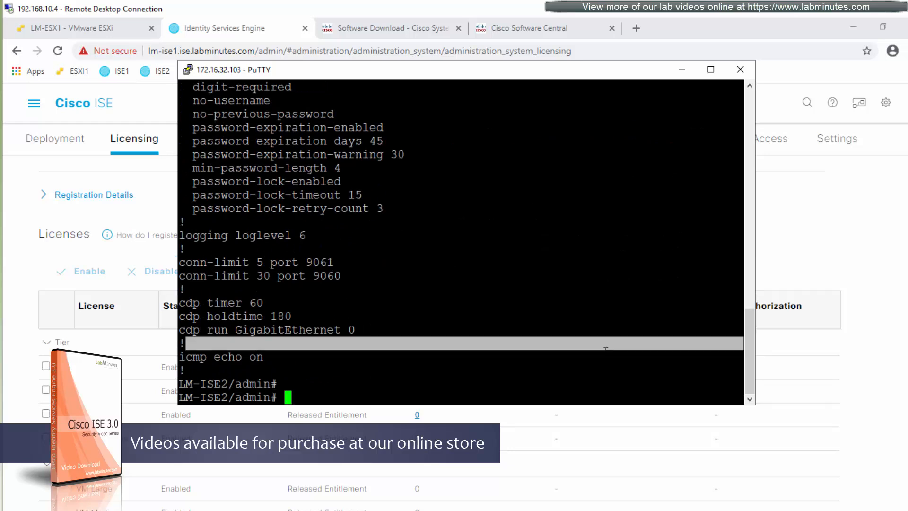
From ISE2, ping 8.8.8.8 and LM-ISE2.ise.labminutes.com.
type("ping")
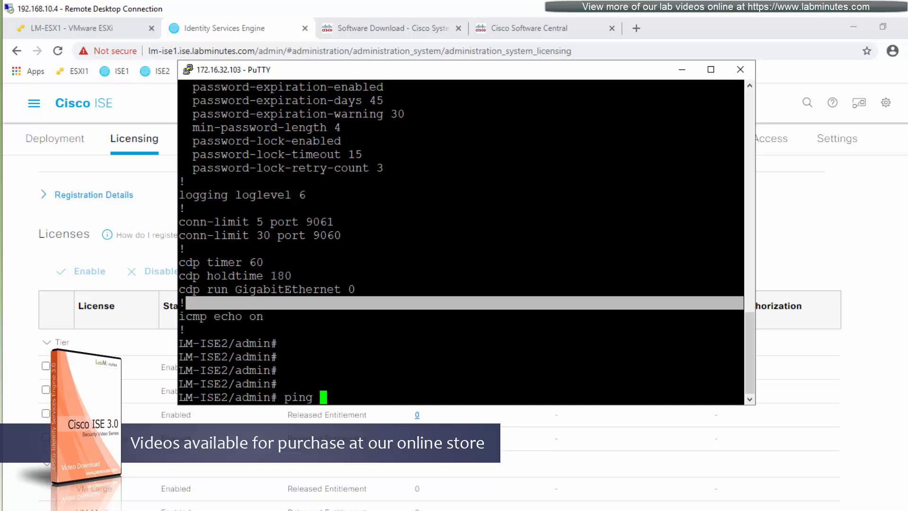
type("8.8.8.8")
key("Return")
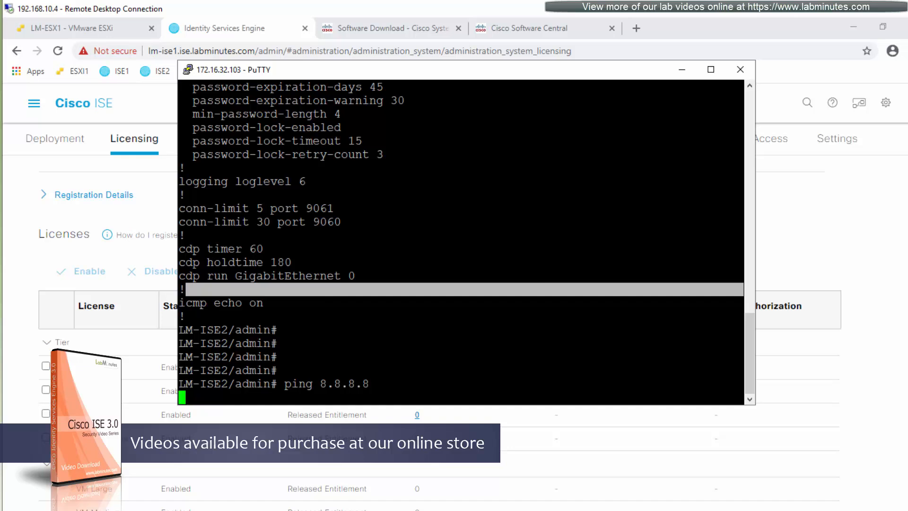
key("Return")
key("Return")
type("ping ")
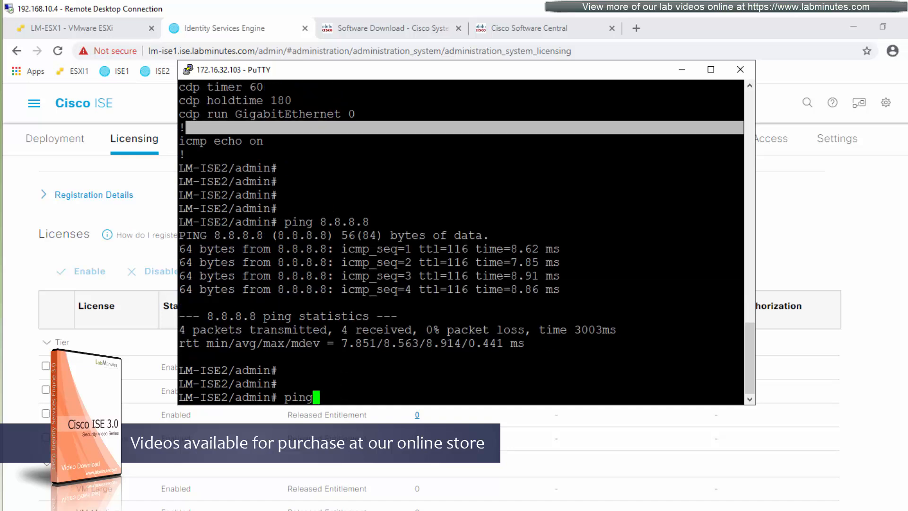
type("LM-ISE2.ise.labminutes.com")
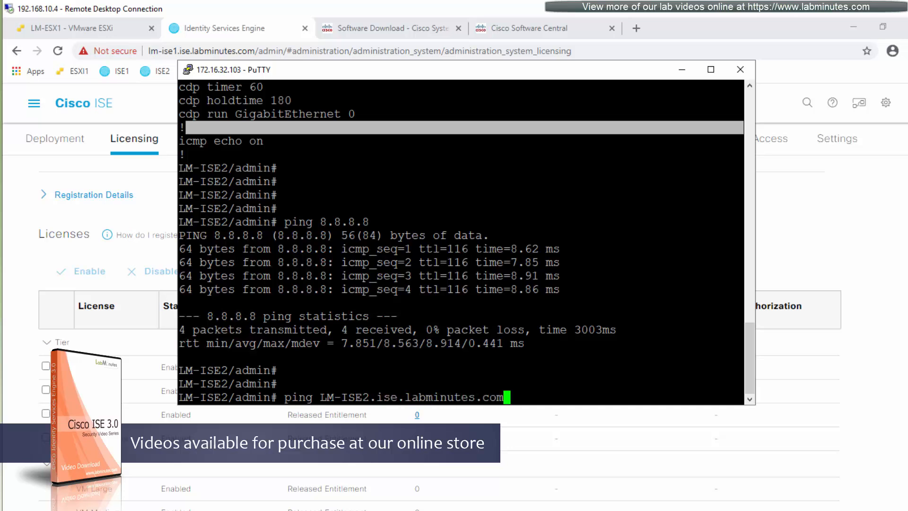
key("Return")
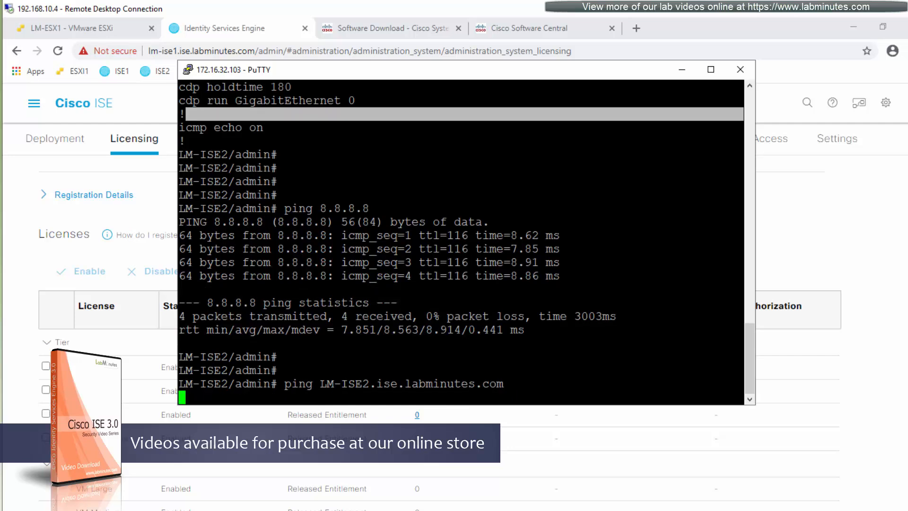
Ping LM-ISE1.ise.labminutes.com by editing the previous command, then ping cisco.com.
key("Up")
key("Left")
key("Left")
key("Left")
key("Left")
key("Left")
key("Left")
key("Left")
key("Left")
key("Left")
key("Left")
key("Left")
key("Left")
key("Left")
key("Left")
key("Left")
key("Left")
key("Left")
key("Left")
key("Left")
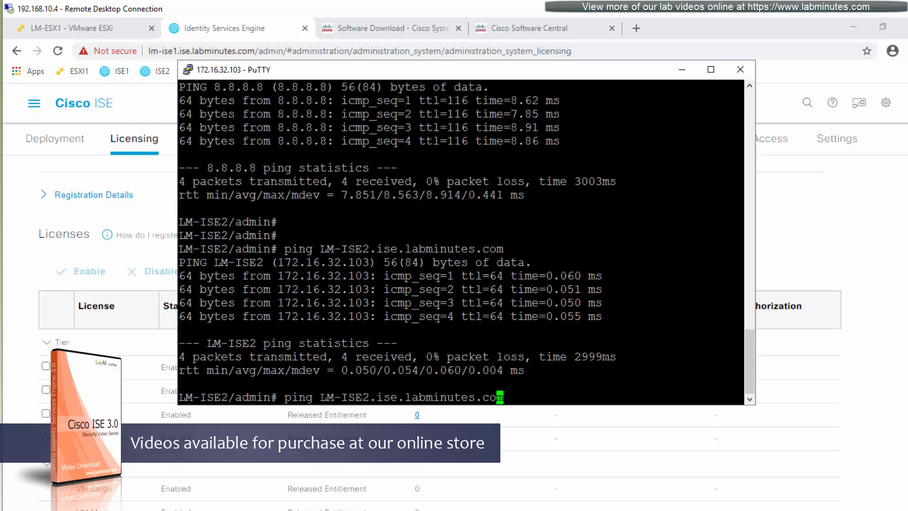
key("BackSpace")
type("1")
key("Return")
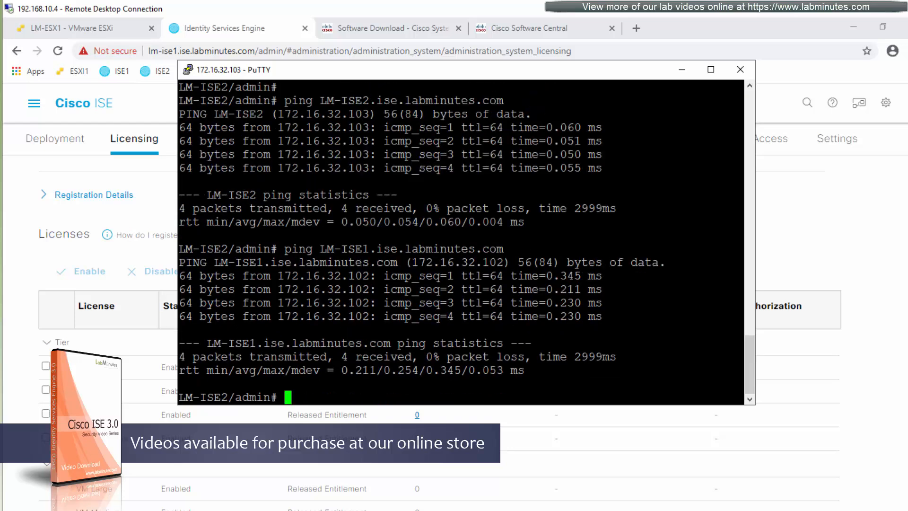
type("ping cisco.com")
key("Return")
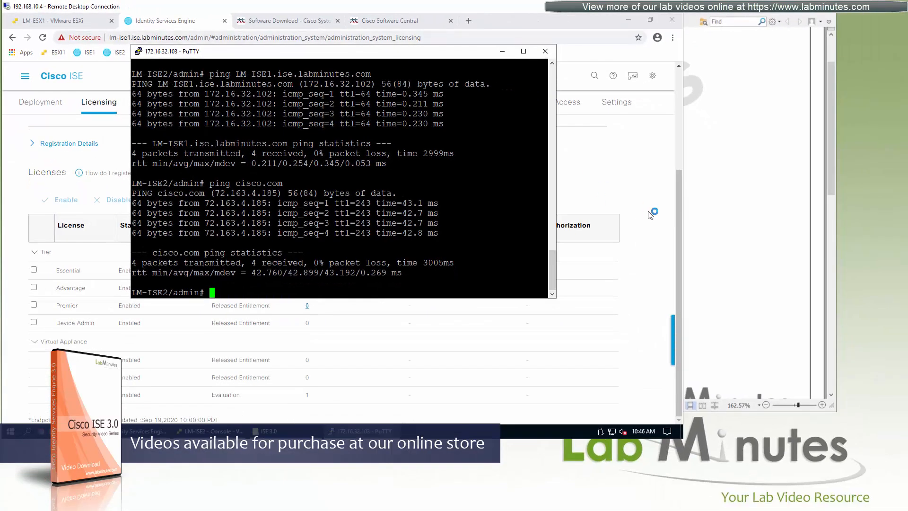
Load the ISE2 admin portal in a new browser tab, bypassing the certificate warning.
left_click(502, 51)
left_click(469, 21)
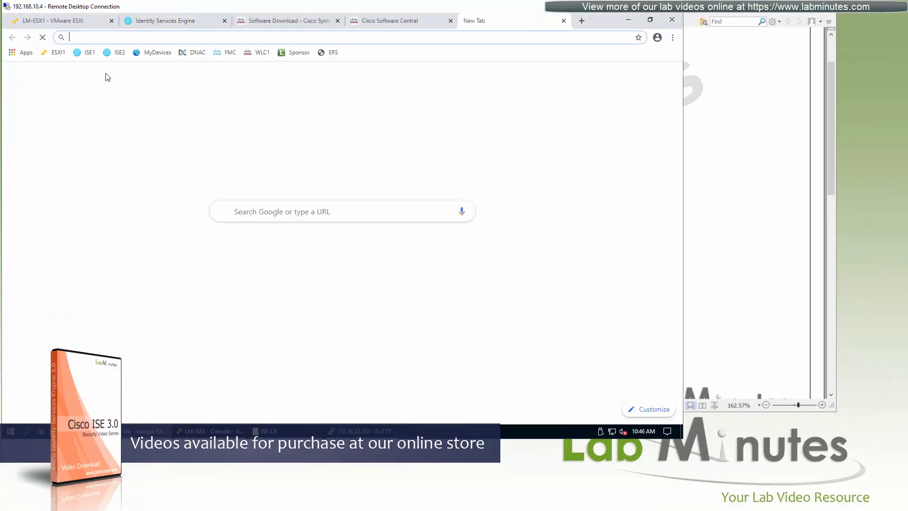
left_click(116, 52)
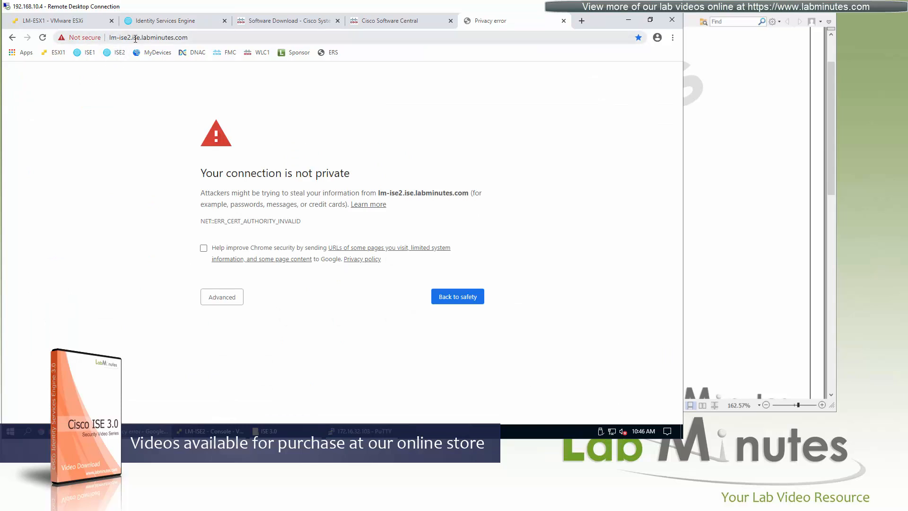
left_click(226, 298)
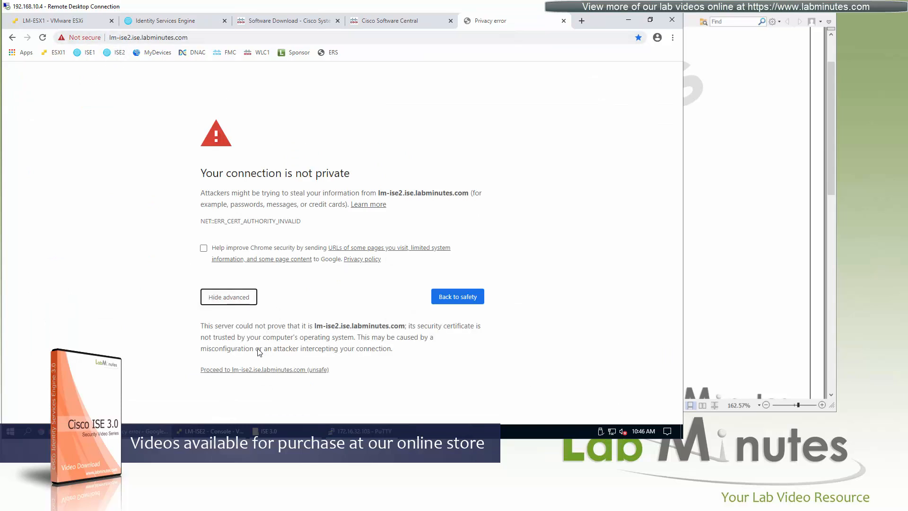
left_click(243, 370)
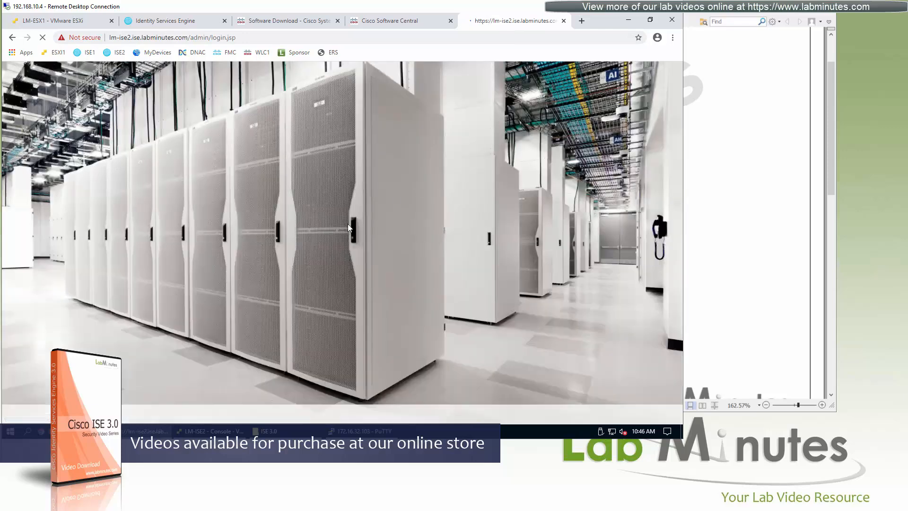
Log in to the lm-ise2 portal as admin with the account password.
type("admin")
key("Tab")
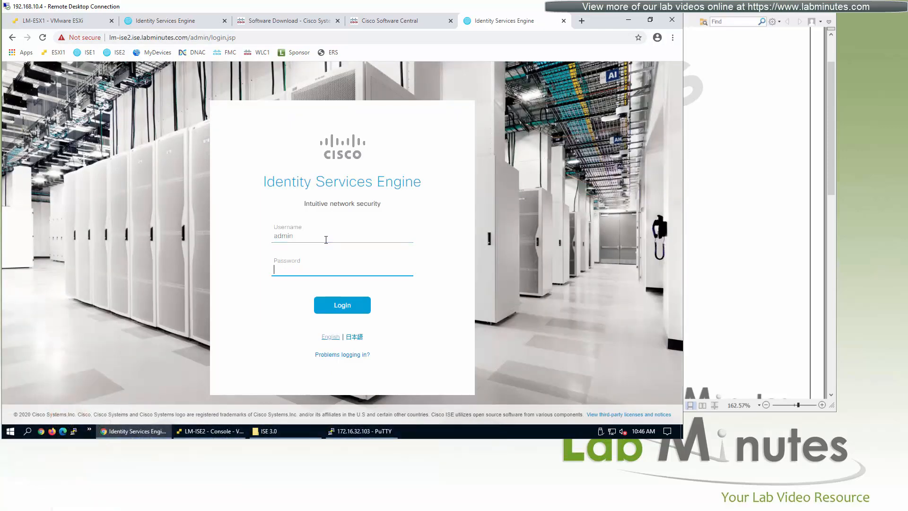
type("••••••••••")
key("Return")
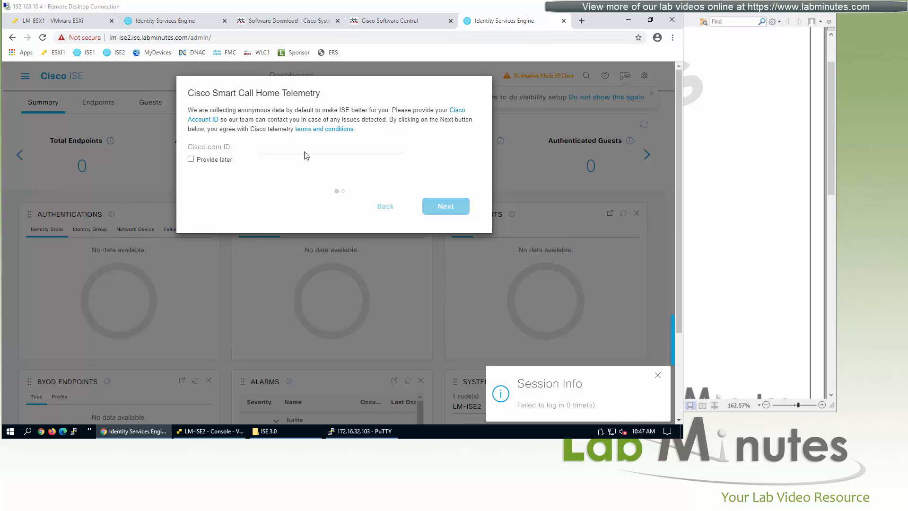
Choose Provide later for Smart Call Home telemetry and accept the evaluation License Warning.
left_click(191, 159)
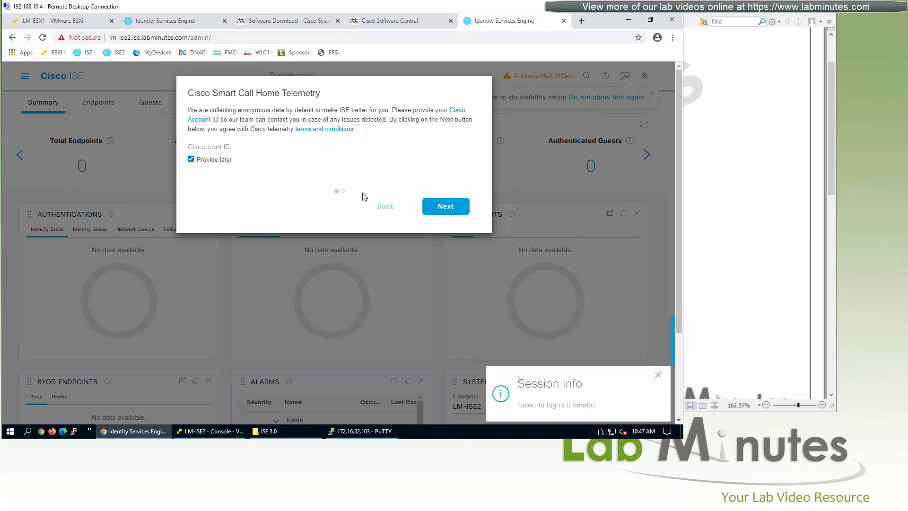
left_click(462, 213)
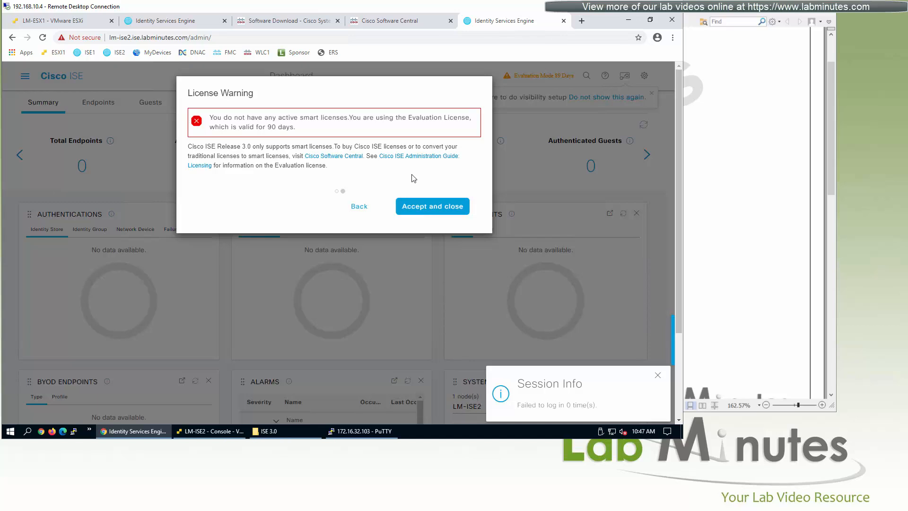
left_click(428, 211)
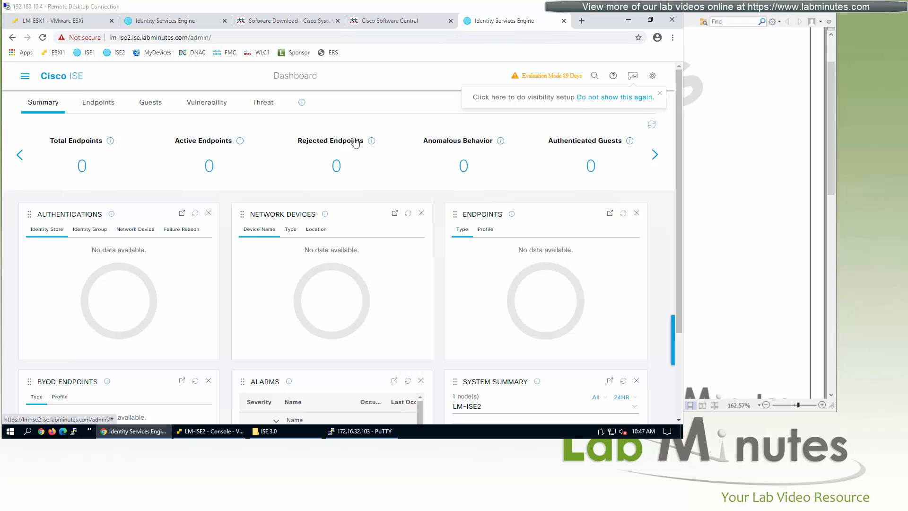
Return to ISE1's Licensing page and check the Renew Registration info for the registered ISE-VM-K9 node.
left_click(171, 22)
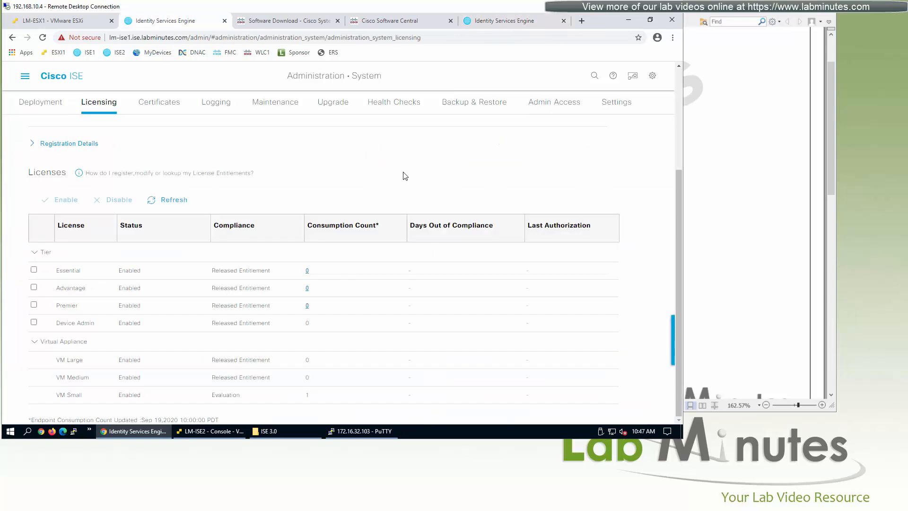
scroll(415, 215, "up", 3)
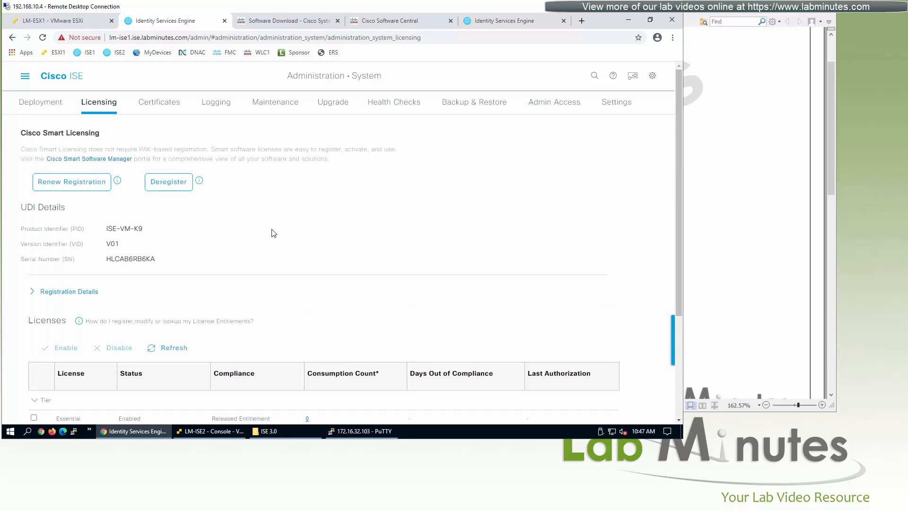
mouse_move(116, 180)
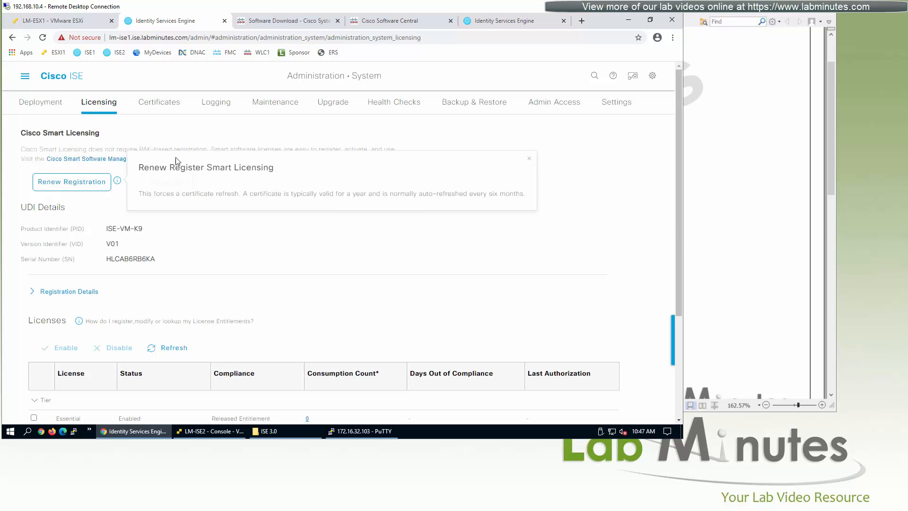
Deregister ISE1 and review the Evaluation status showing 89 days and all four tiers enabled.
left_click(530, 159)
left_click(173, 191)
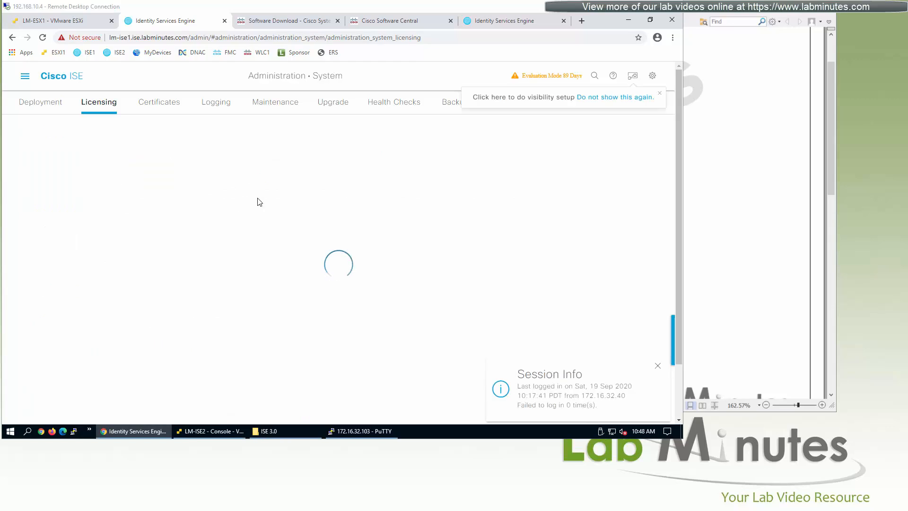
left_click(657, 366)
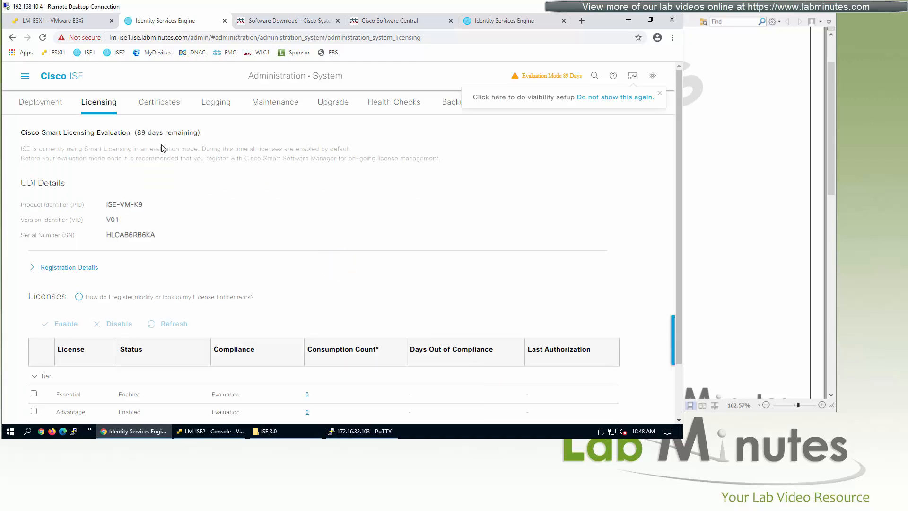
scroll(342, 215, "down", 1)
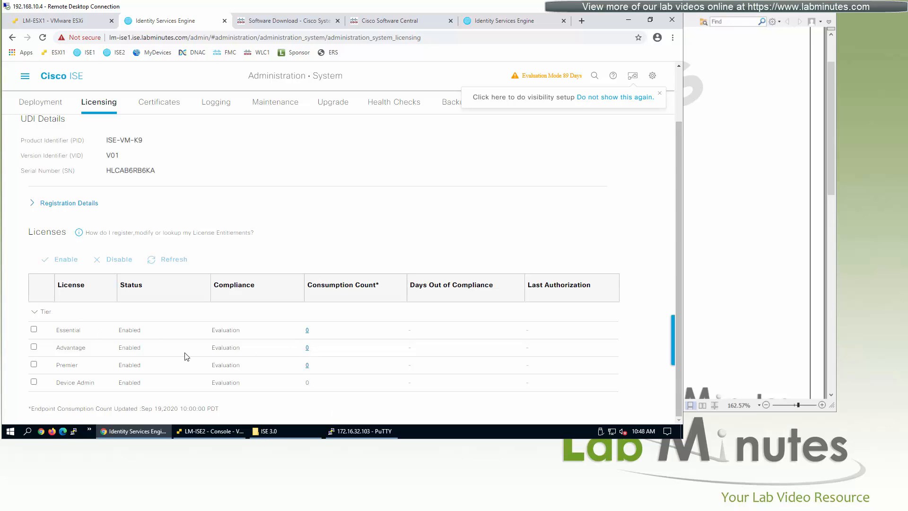
scroll(634, 212, "up", 2)
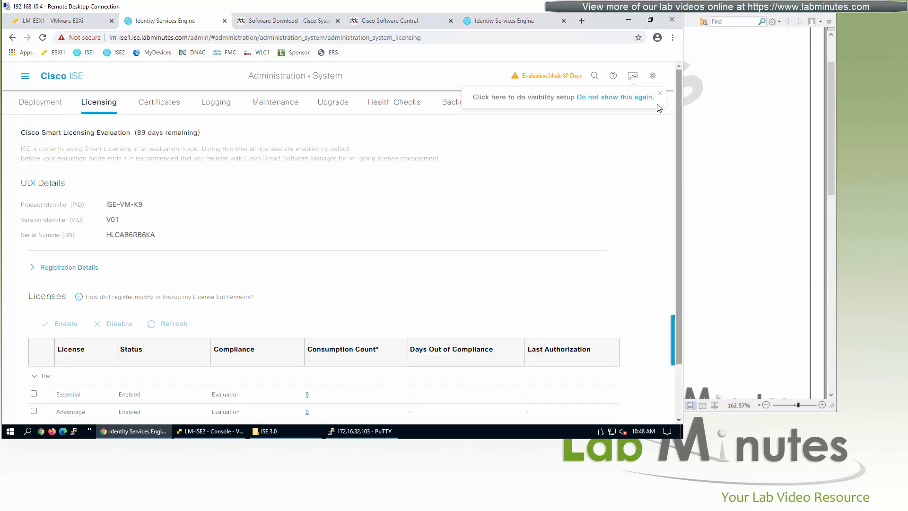